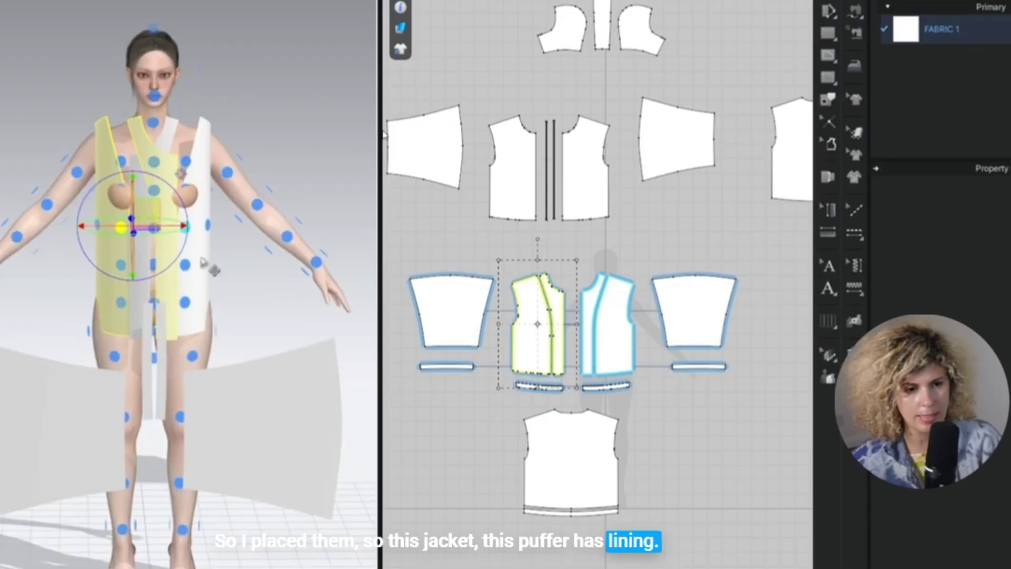
# Arrange the two lining sleeves around the avatar's arms using the mid-arm arrangement points
pyautogui.click(280, 263)
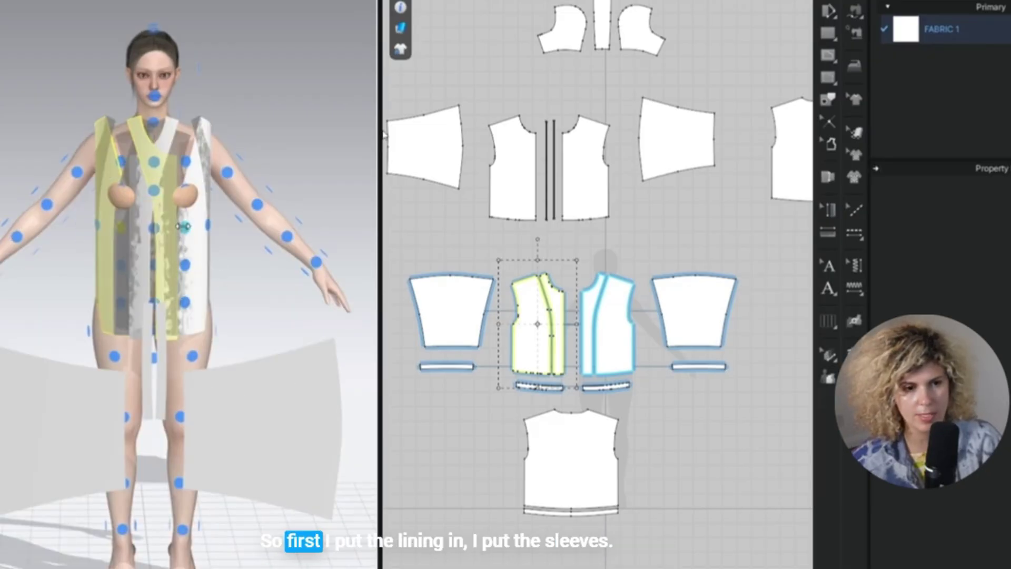
pyautogui.click(260, 272)
pyautogui.click(434, 301)
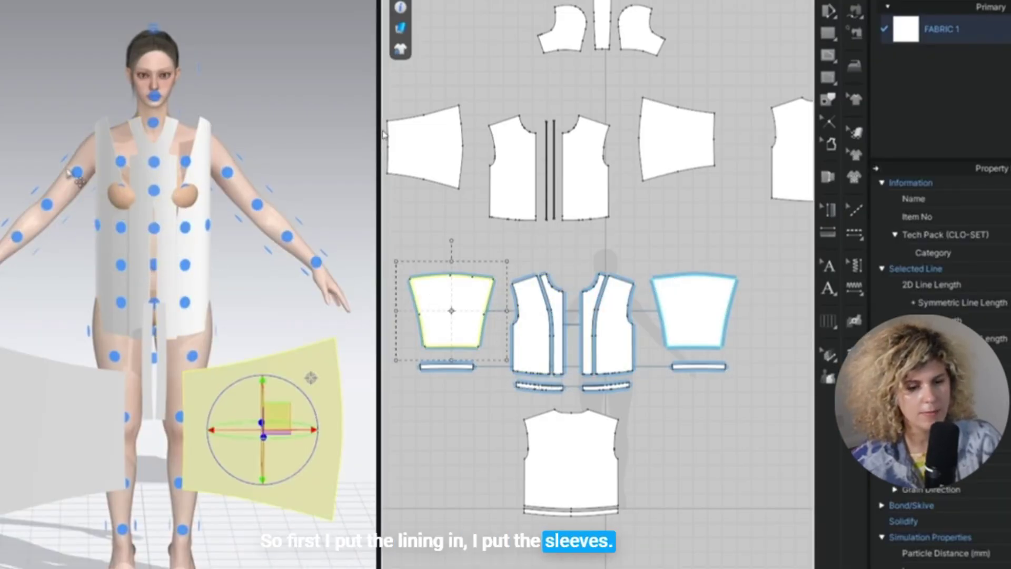
pyautogui.moveTo(78, 172); pyautogui.dragTo(124, 199, button='right')
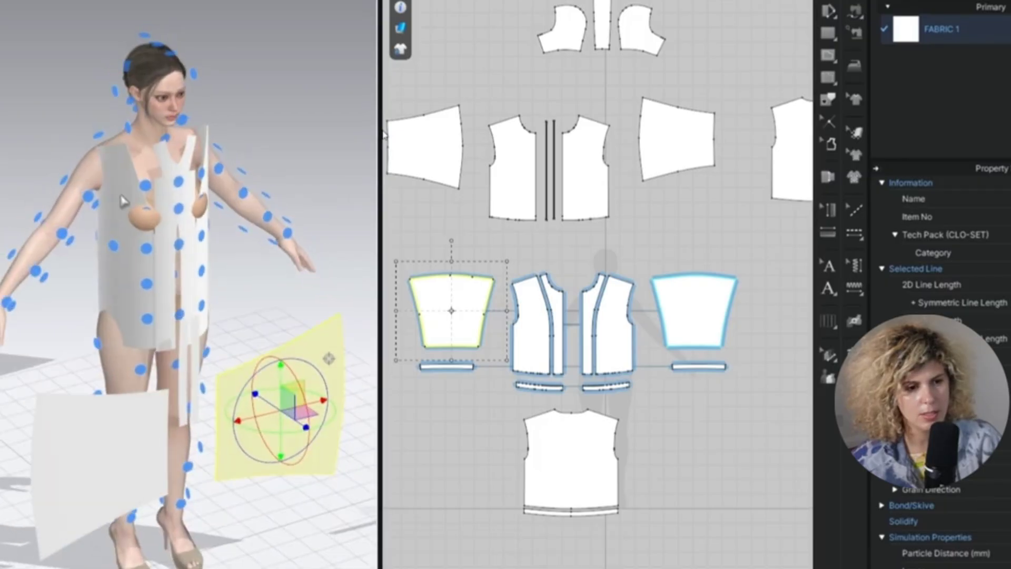
pyautogui.click(63, 189)
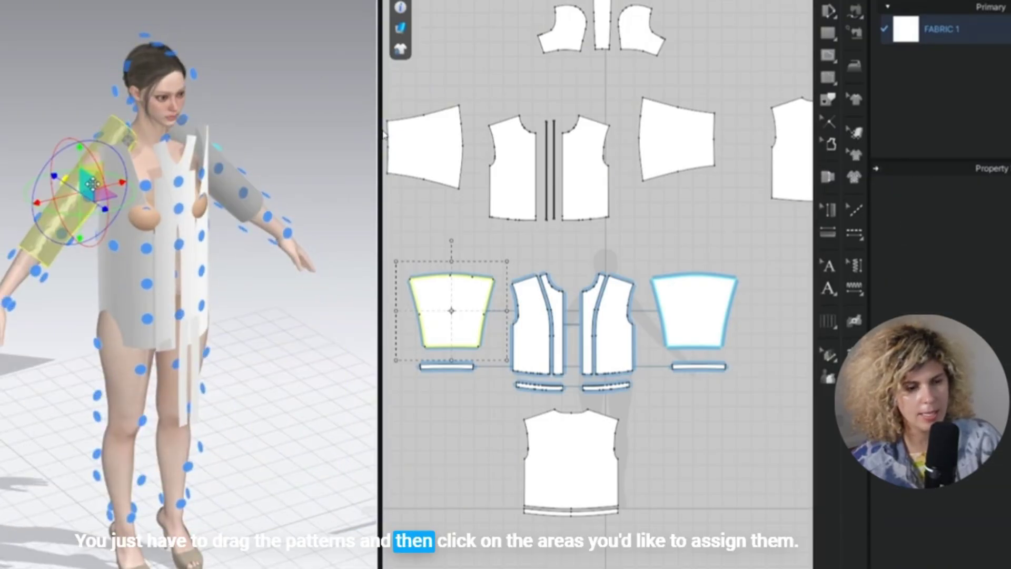
pyautogui.moveTo(93, 184); pyautogui.dragTo(76, 207)
pyautogui.moveTo(237, 212); pyautogui.dragTo(205, 193, button='right')
pyautogui.click(277, 288)
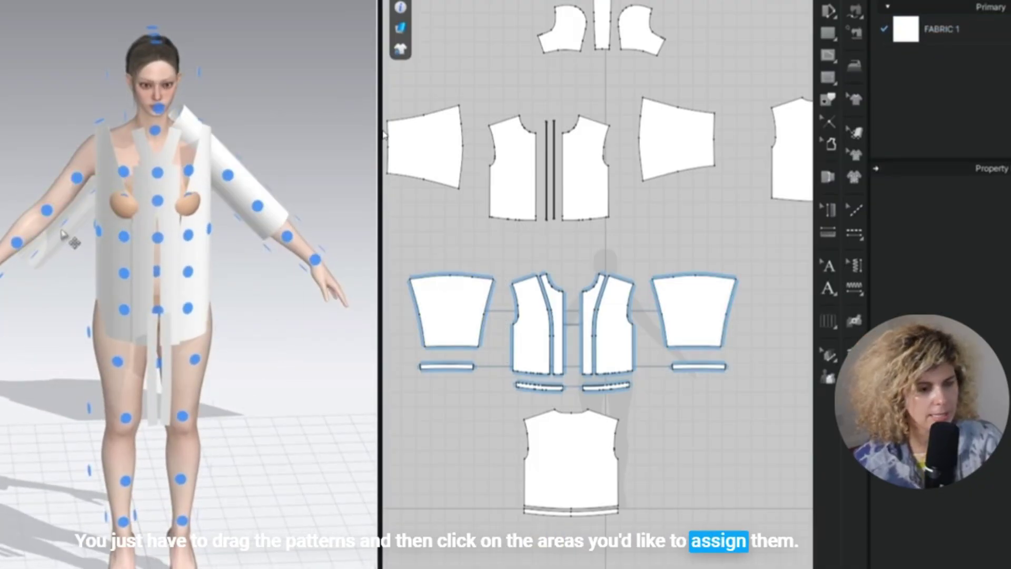
pyautogui.click(44, 213)
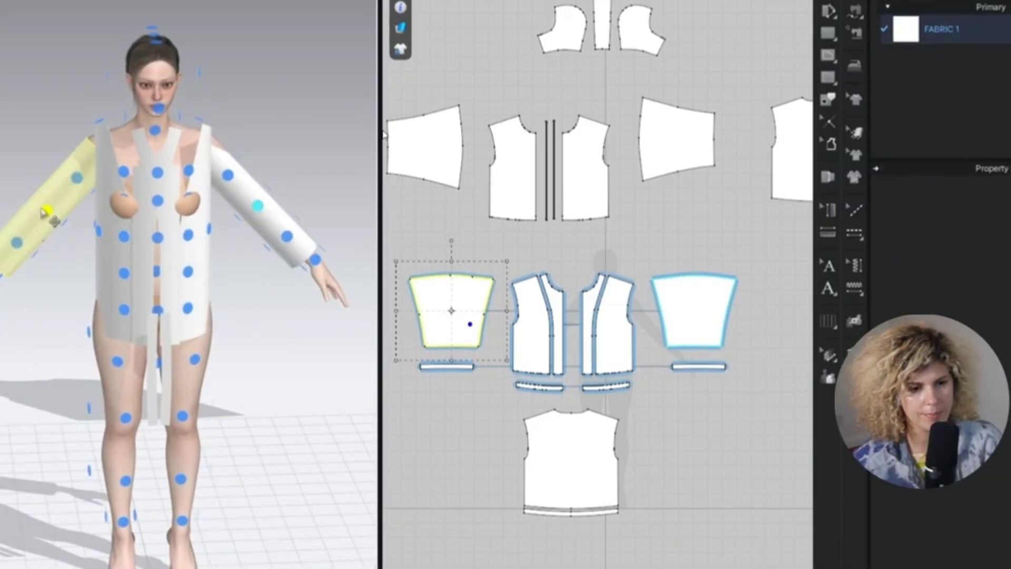
pyautogui.click(312, 434)
# Place the sleeve cuffs around the avatar's wrists and the back panel behind the torso
pyautogui.click(456, 366)
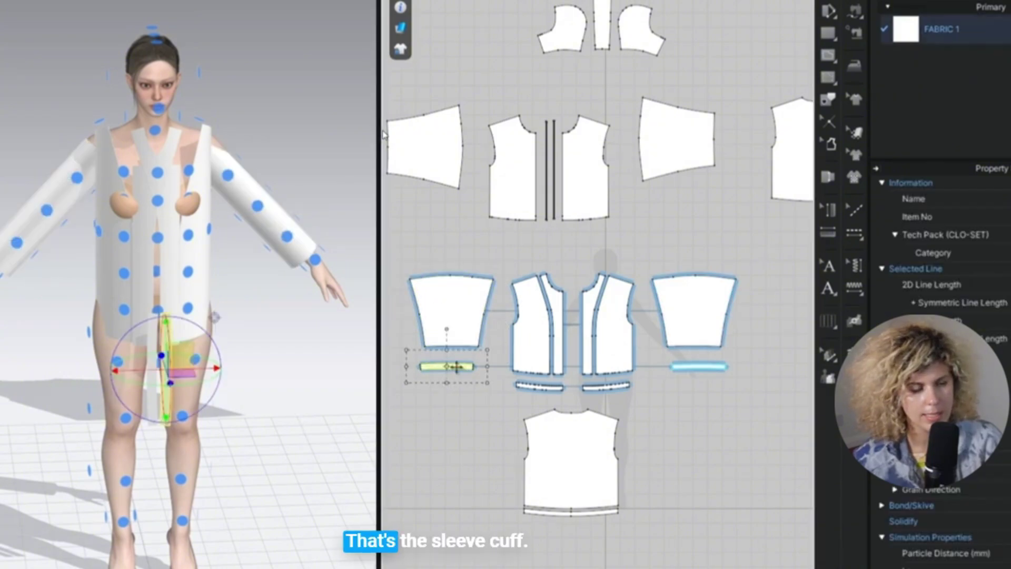
pyautogui.moveTo(14, 274); pyautogui.dragTo(48, 278, button='right')
pyautogui.moveTo(152, 213); pyautogui.dragTo(223, 249, button='right')
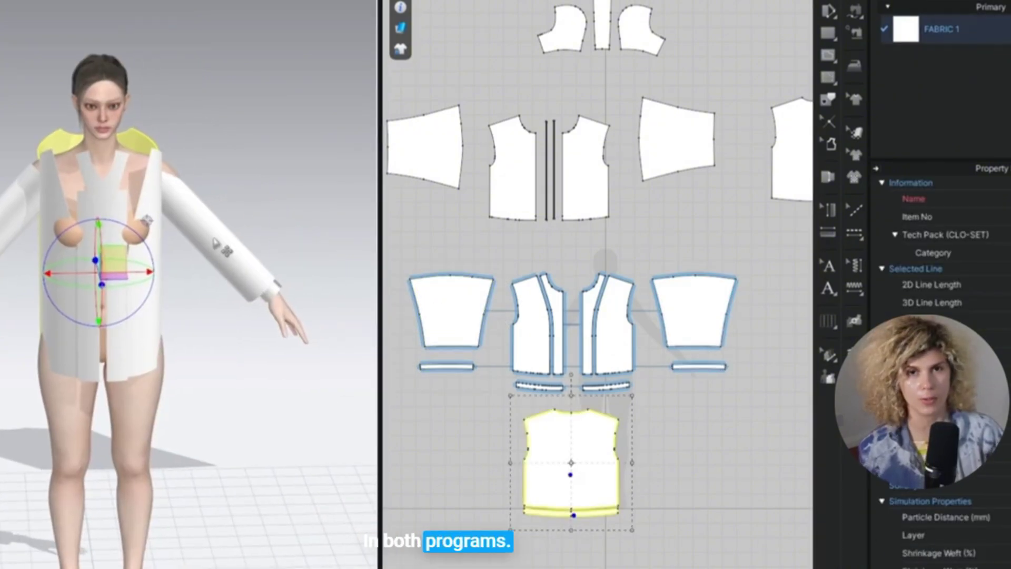
pyautogui.click(224, 245)
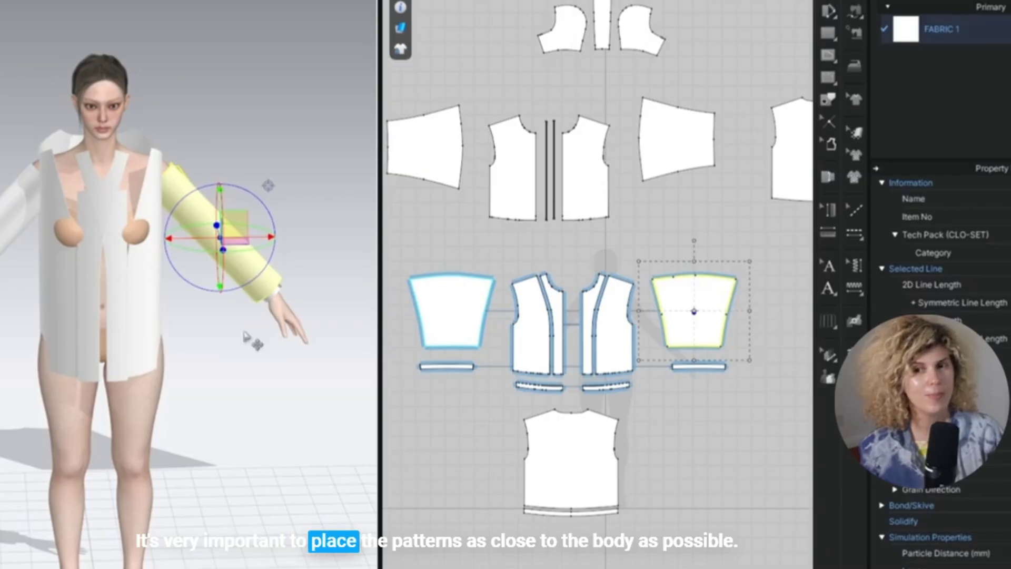
pyautogui.click(256, 442)
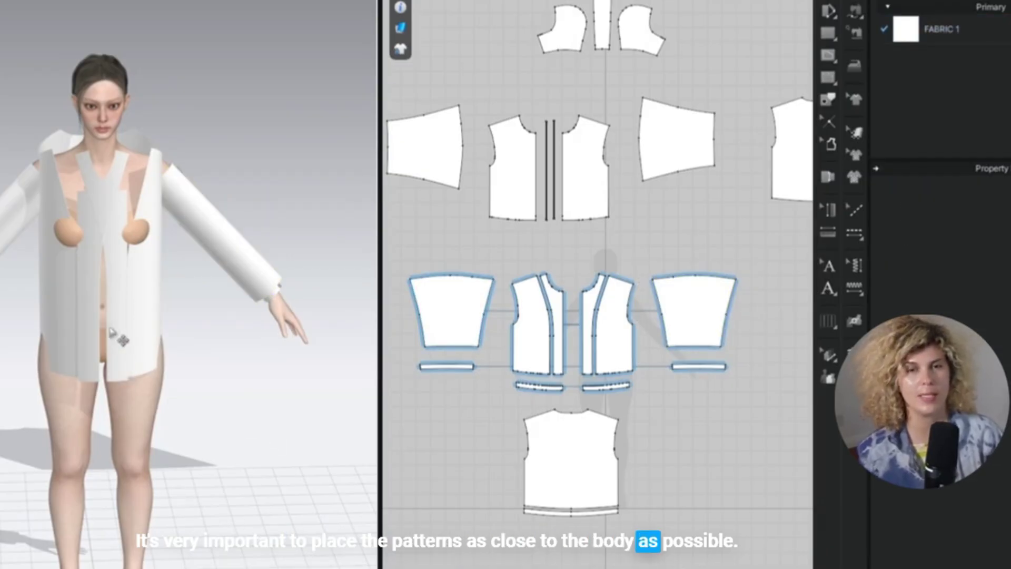
pyautogui.moveTo(121, 338); pyautogui.dragTo(270, 270, button='right')
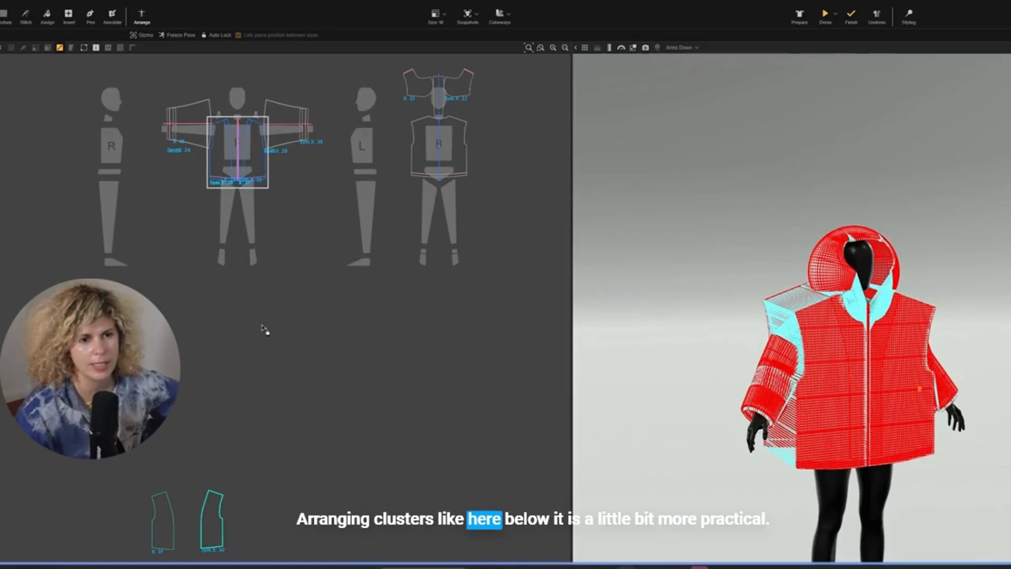
# Switch to VStitcher and move the front jacket and lining pieces out of the torso cluster and back onto it
pyautogui.moveTo(260, 156); pyautogui.dragTo(280, 362)
pyautogui.moveTo(248, 136); pyautogui.dragTo(260, 140)
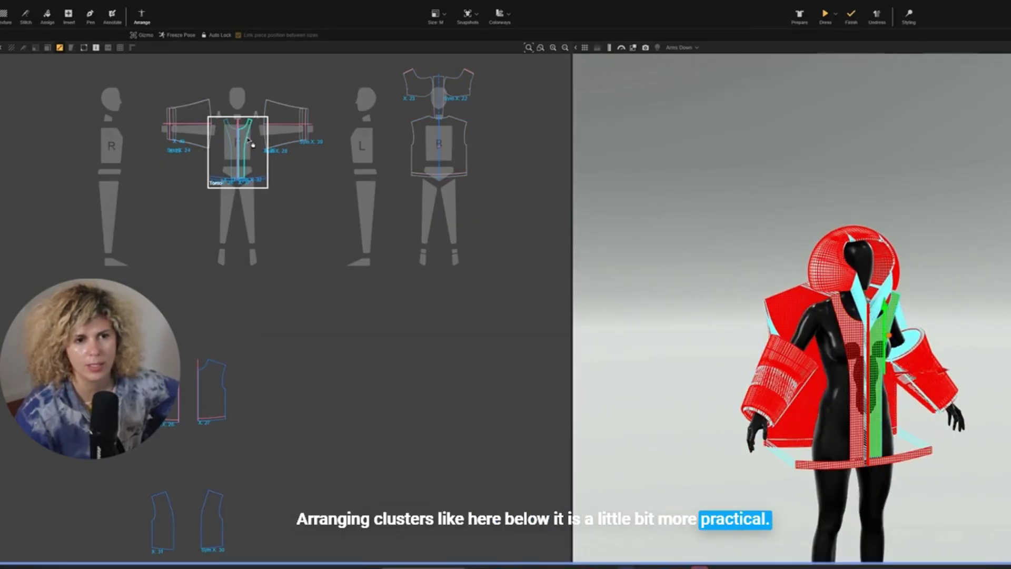
pyautogui.moveTo(257, 152); pyautogui.dragTo(251, 146)
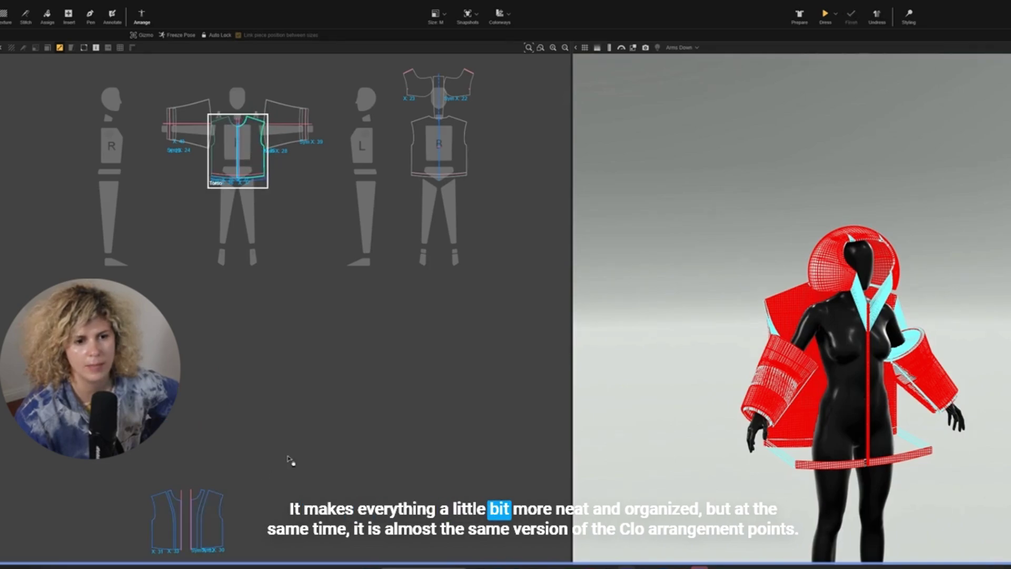
pyautogui.click(213, 515)
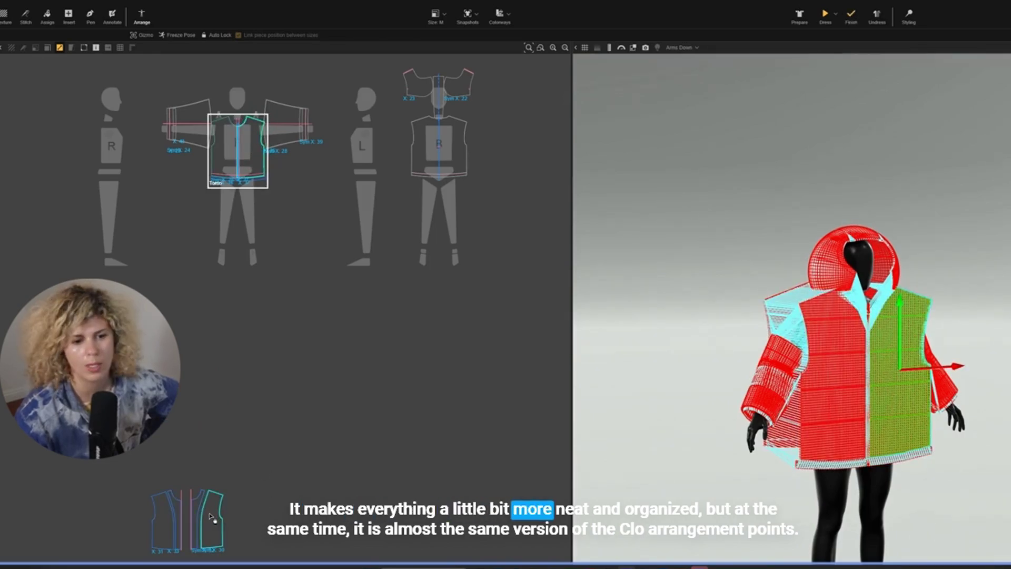
pyautogui.moveTo(122, 460); pyautogui.dragTo(253, 141)
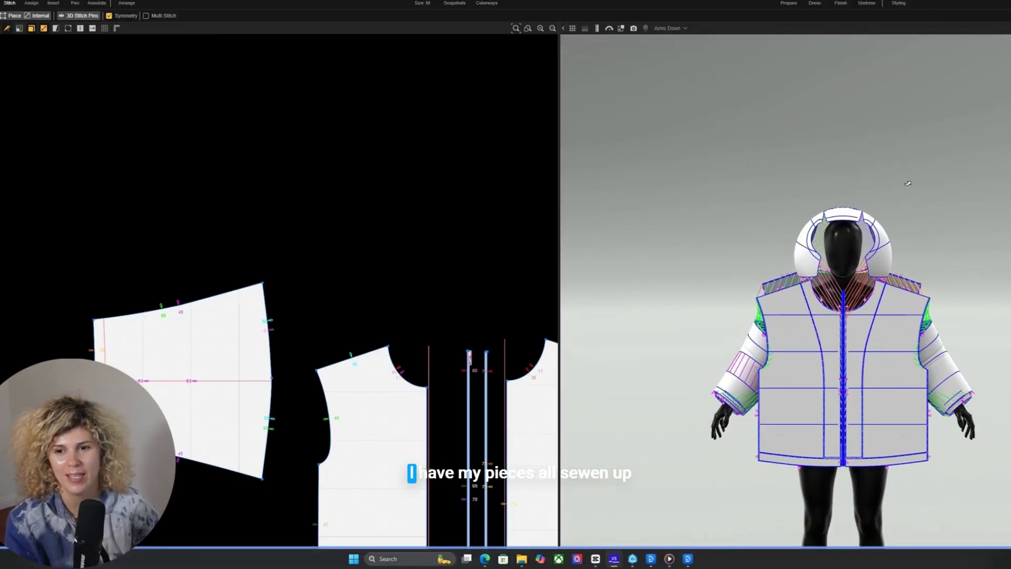
# Toggle the stitch symmetry option off and back on
pyautogui.rightClick(942, 236)
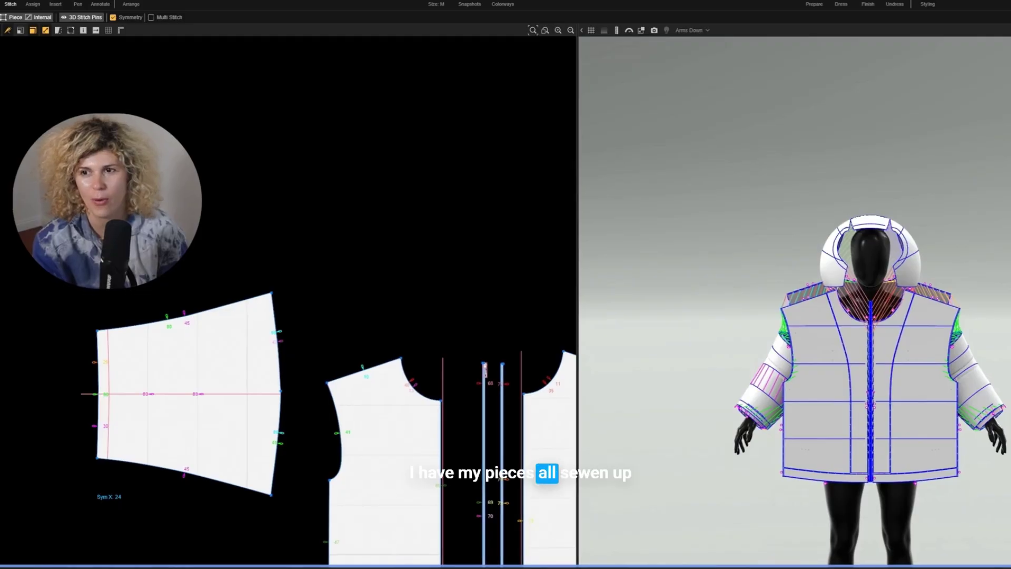
pyautogui.keyDown('alt'); pyautogui.moveTo(875, 369); pyautogui.dragTo(780, 371); pyautogui.keyUp('alt')
pyautogui.moveTo(864, 369); pyautogui.dragTo(513, 368, button='right')
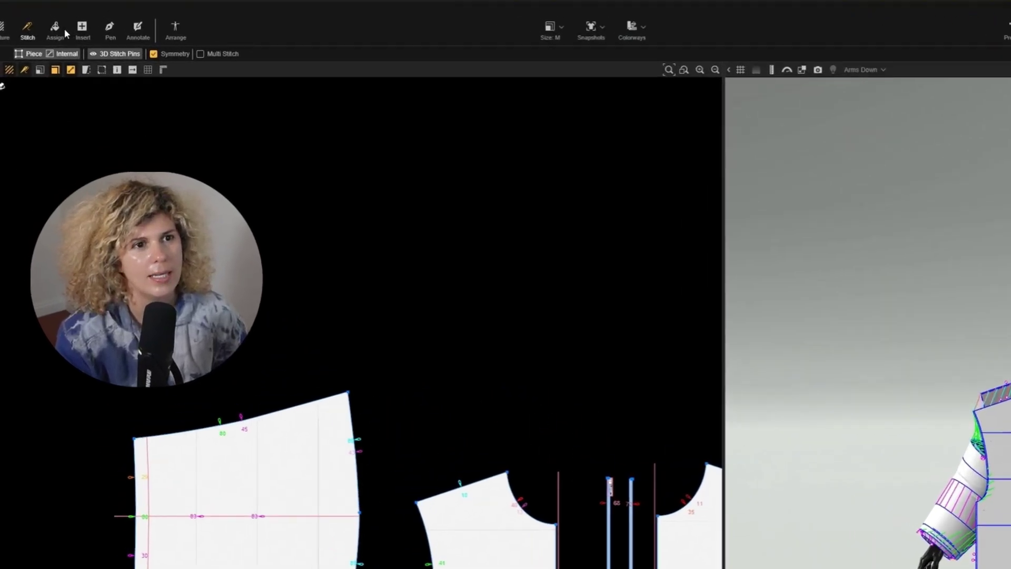
pyautogui.click(113, 18)
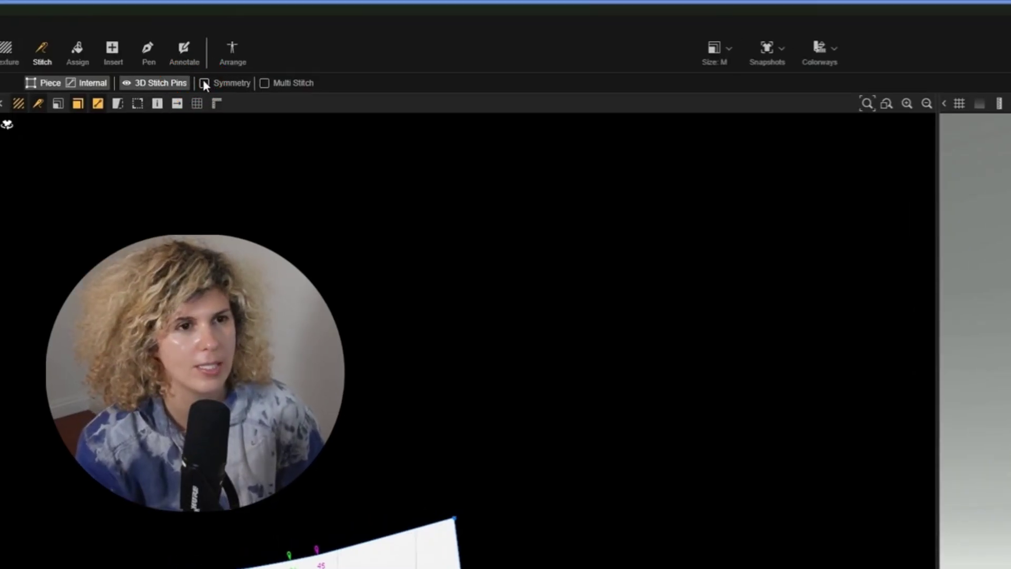
pyautogui.click(204, 83)
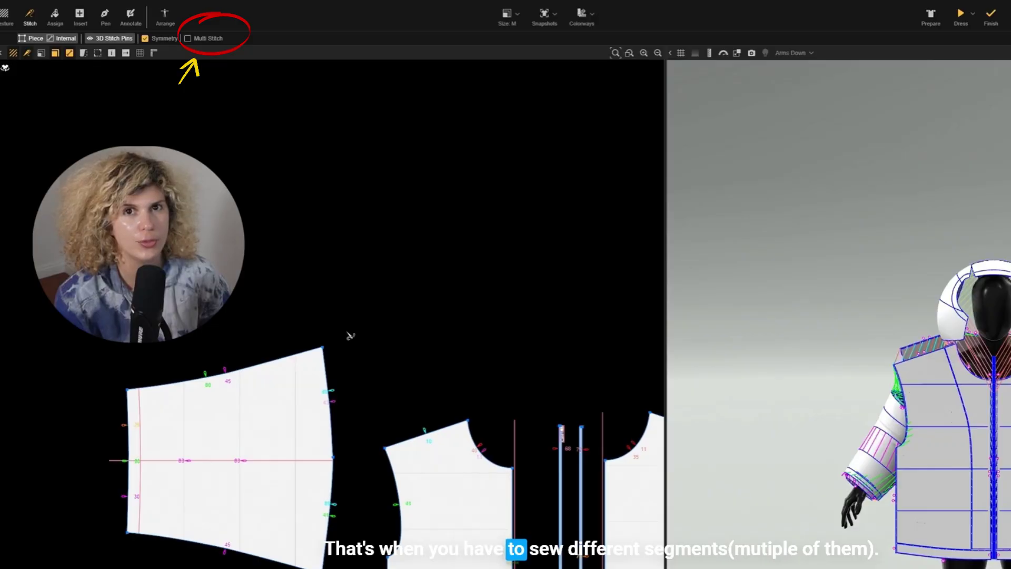
# Use Multi Stitch to join the sleeve's upper long edge and adjoining cap segment to its lower edge segments
pyautogui.click(187, 39)
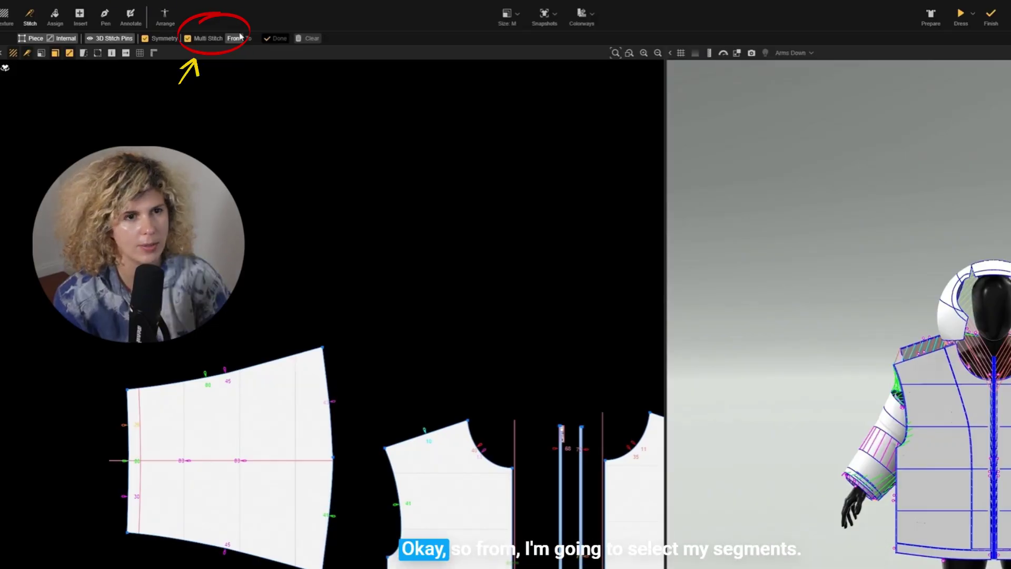
pyautogui.click(163, 385)
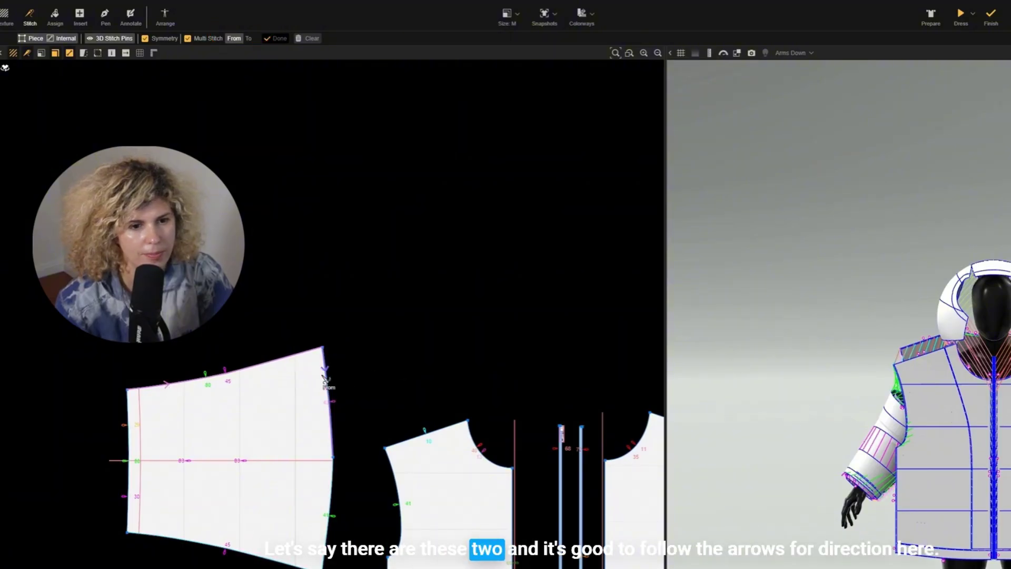
pyautogui.click(225, 377)
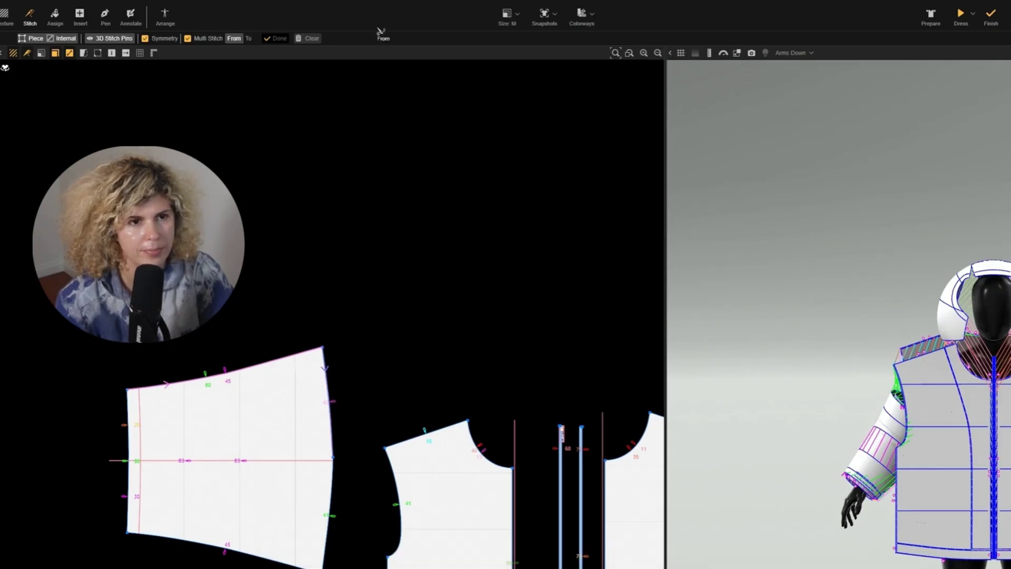
pyautogui.click(248, 39)
pyautogui.click(173, 536)
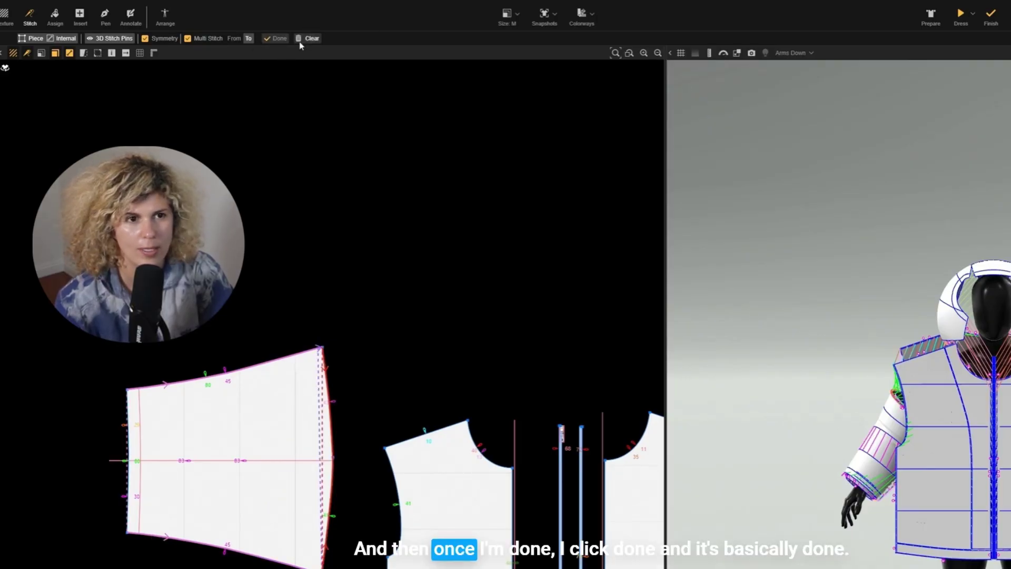
pyautogui.click(278, 38)
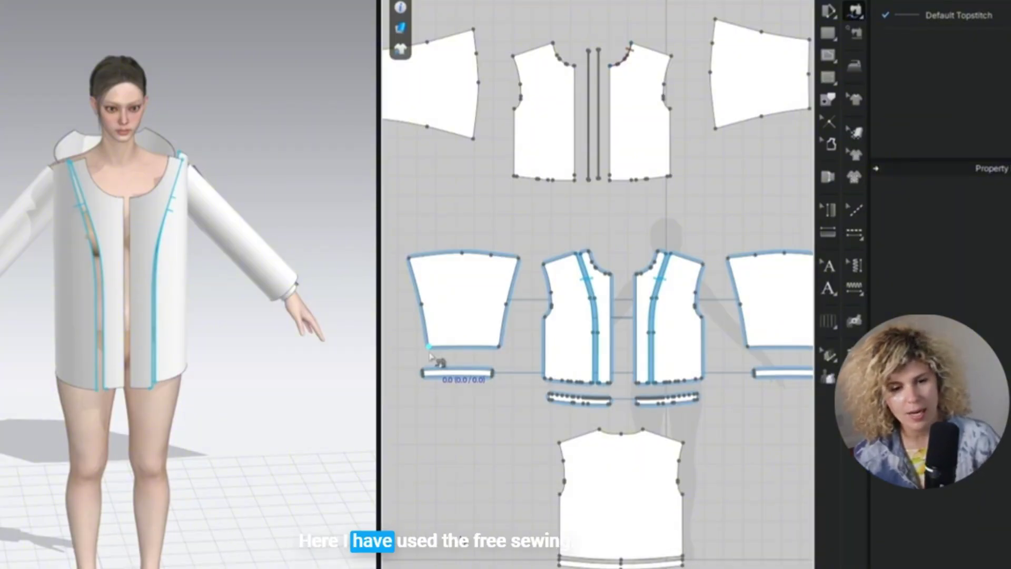
# Switch to CLO and sew the full hem edge of the lining sleeve to the cuff strip with Free Sewing
pyautogui.click(430, 346)
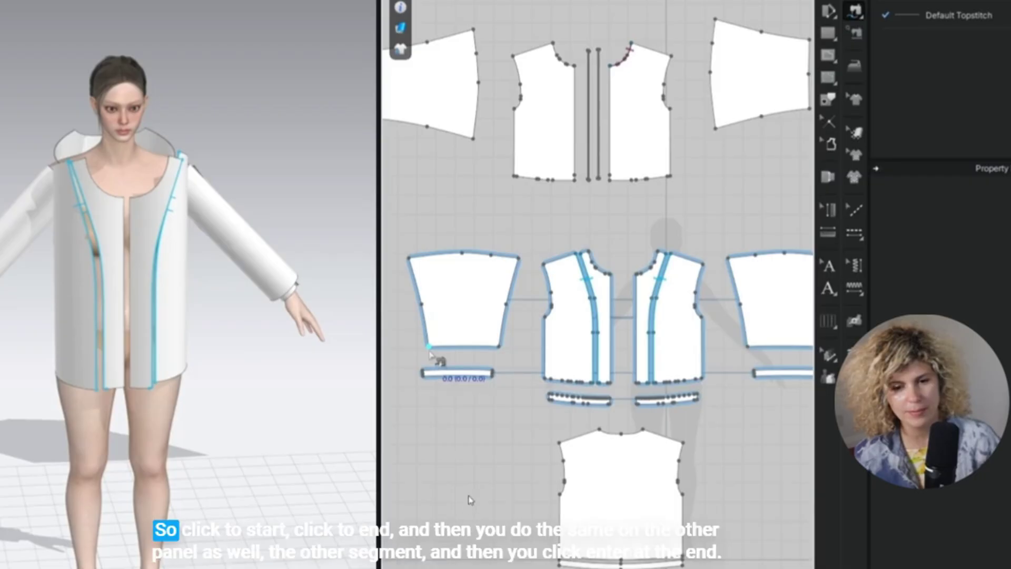
pyautogui.click(499, 346)
pyautogui.click(424, 372)
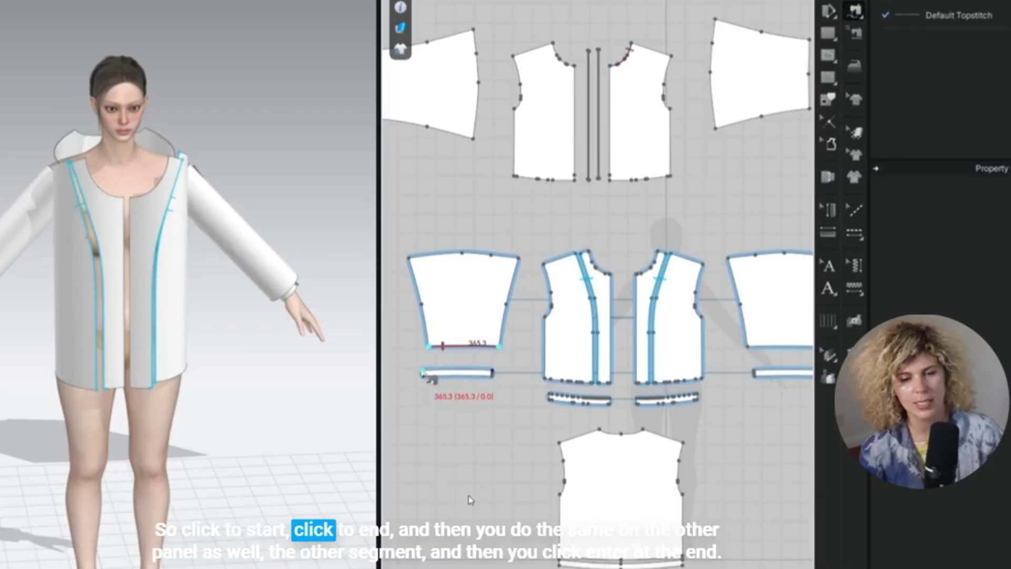
pyautogui.click(493, 372)
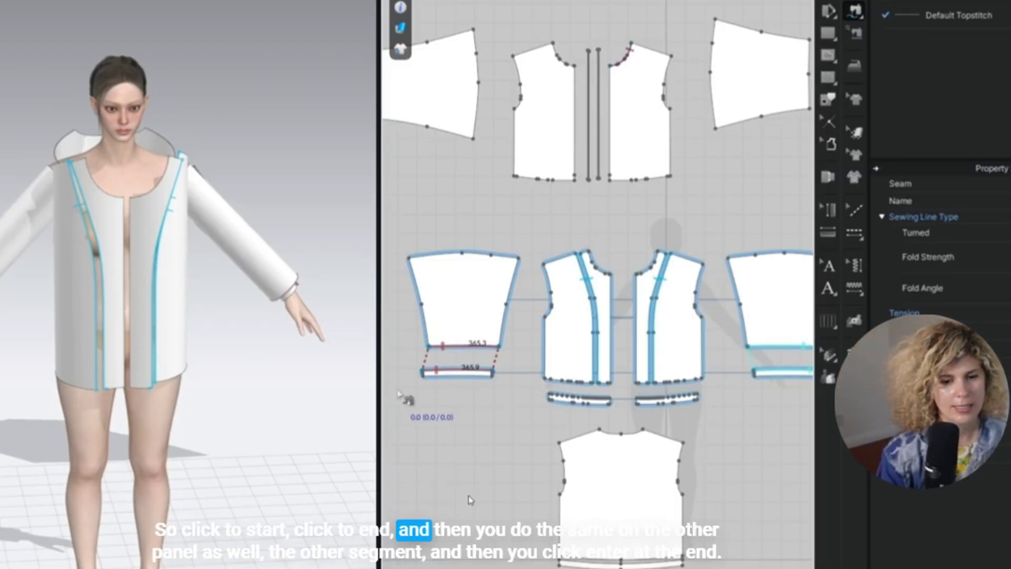
# Sew the side seam of the back panel to the side seam of the front lining panel
pyautogui.moveTo(241, 344); pyautogui.dragTo(298, 343, button='right')
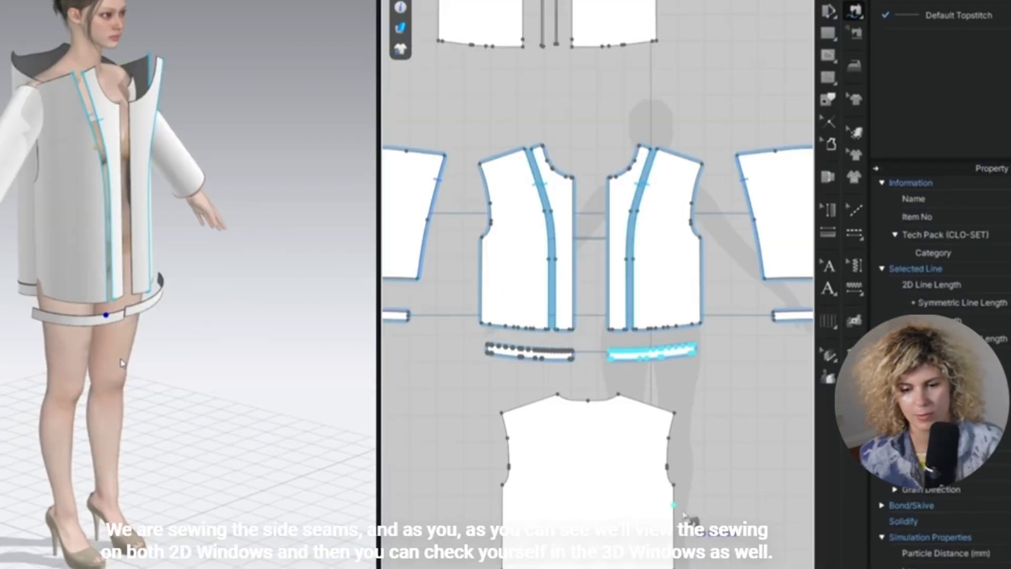
pyautogui.click(675, 486)
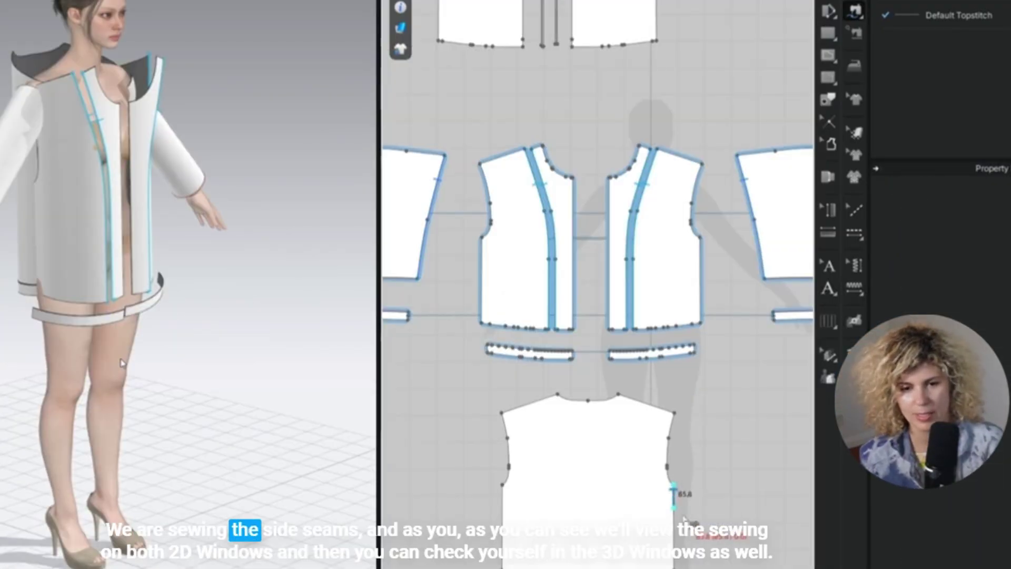
pyautogui.click(486, 333)
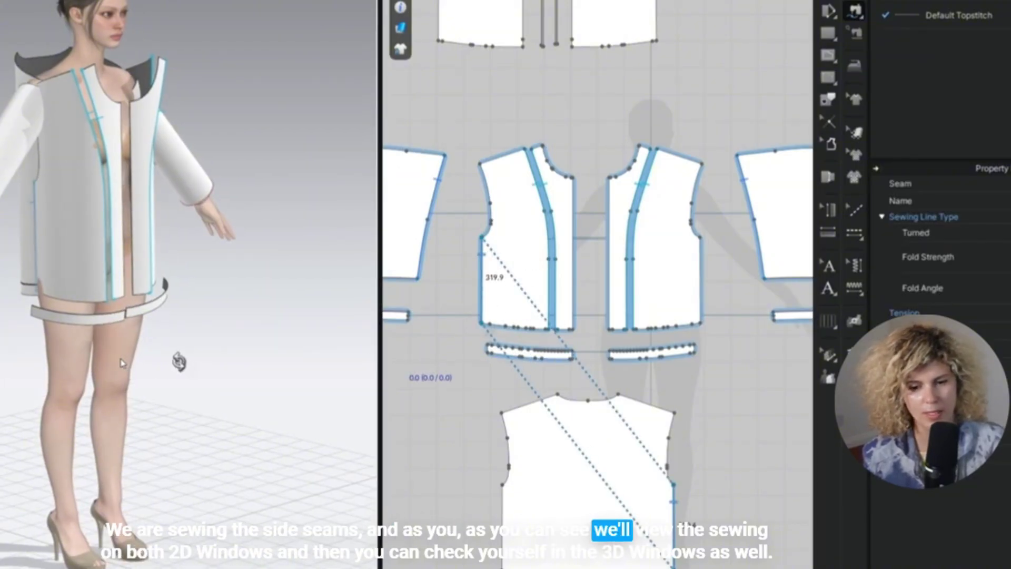
# Sew the short side end of the front hem band to the side edge of the back panel's hem section
pyautogui.scroll(3, 675, 563)
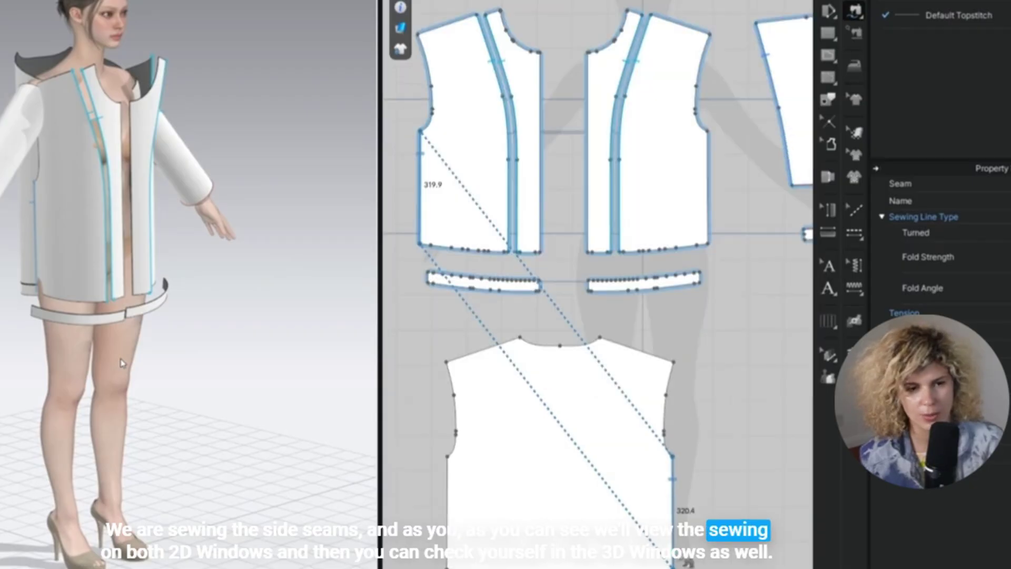
pyautogui.moveTo(679, 559); pyautogui.dragTo(684, 477, button='middle')
pyautogui.click(685, 500)
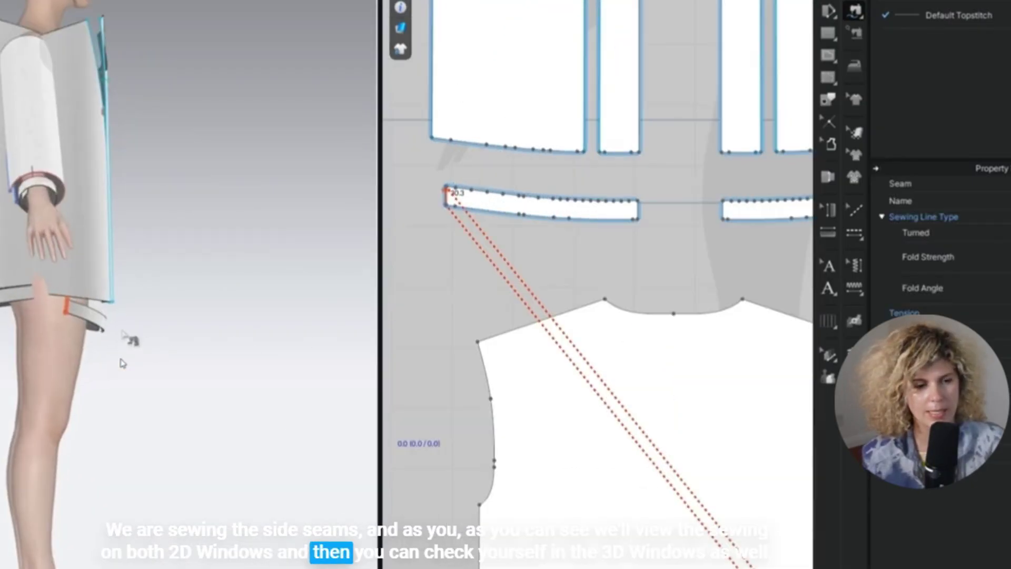
pyautogui.moveTo(128, 339)
pyautogui.mouseDown(button='right')
pyautogui.moveTo(142, 312)
pyautogui.moveTo(276, 316)
pyautogui.moveTo(203, 337)
pyautogui.moveTo(20, 345)
pyautogui.mouseUp(button='right')
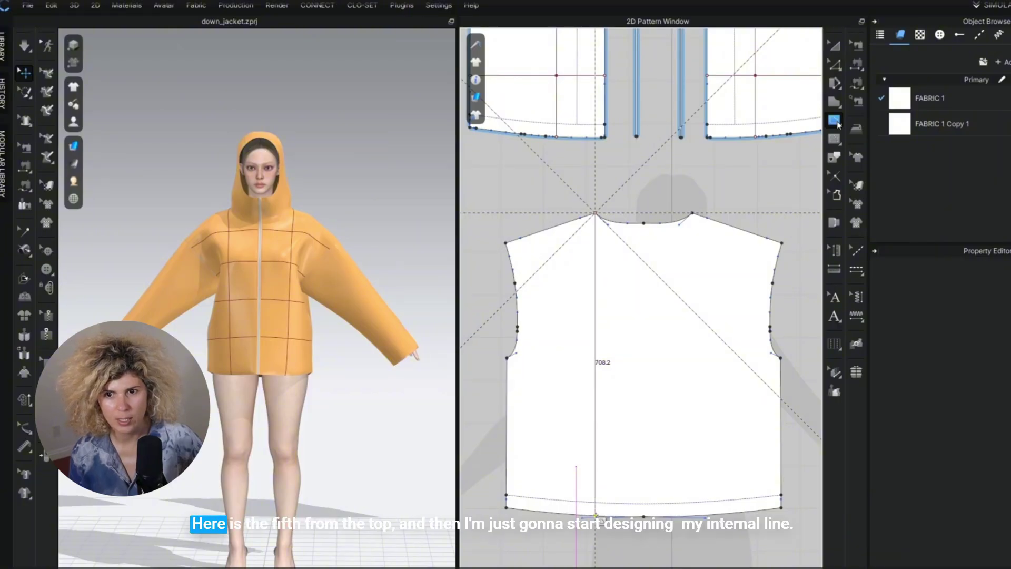
# Draw a vertical internal line from the back panel's shoulder-neck point to its hem and divide it into equal segments with Uniform Split
pyautogui.click(595, 516)
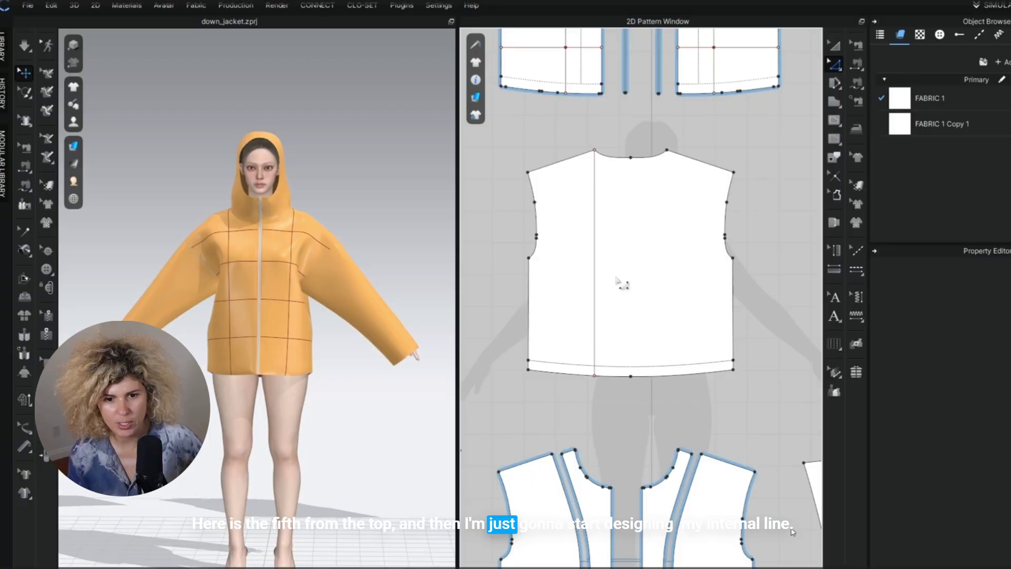
pyautogui.click(598, 243)
pyautogui.rightClick(600, 248)
pyautogui.click(616, 359)
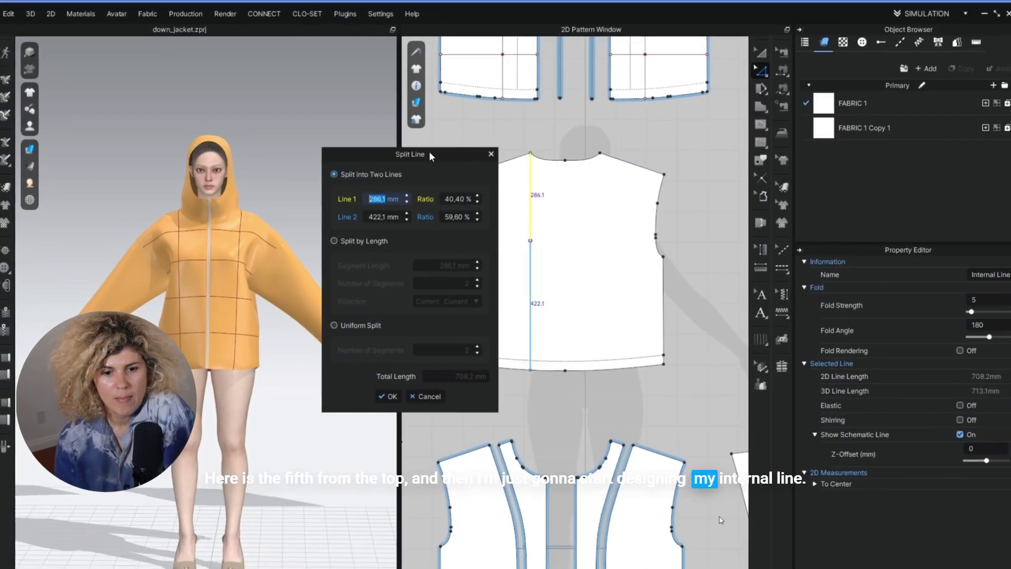
pyautogui.click(298, 323)
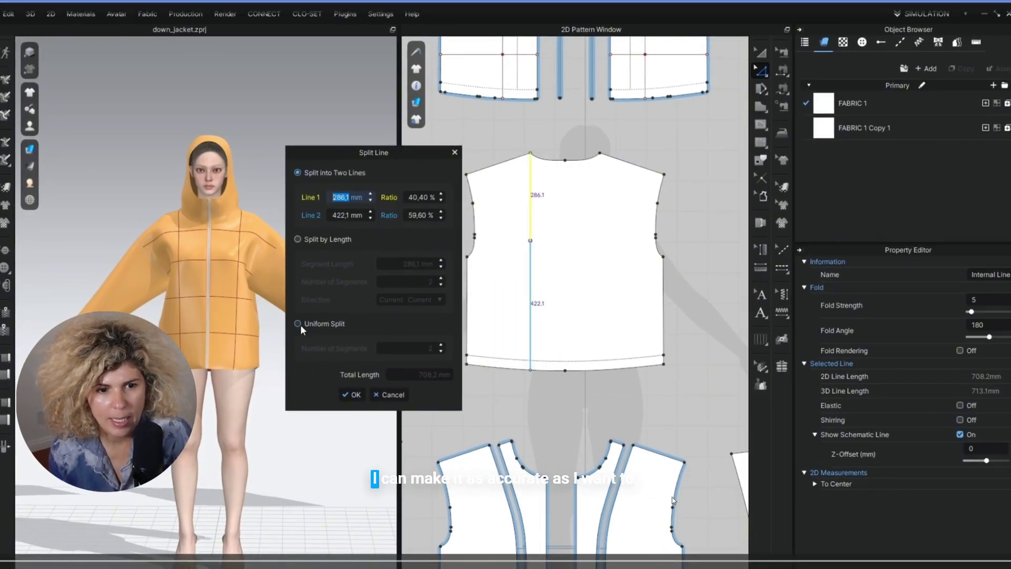
pyautogui.click(442, 346)
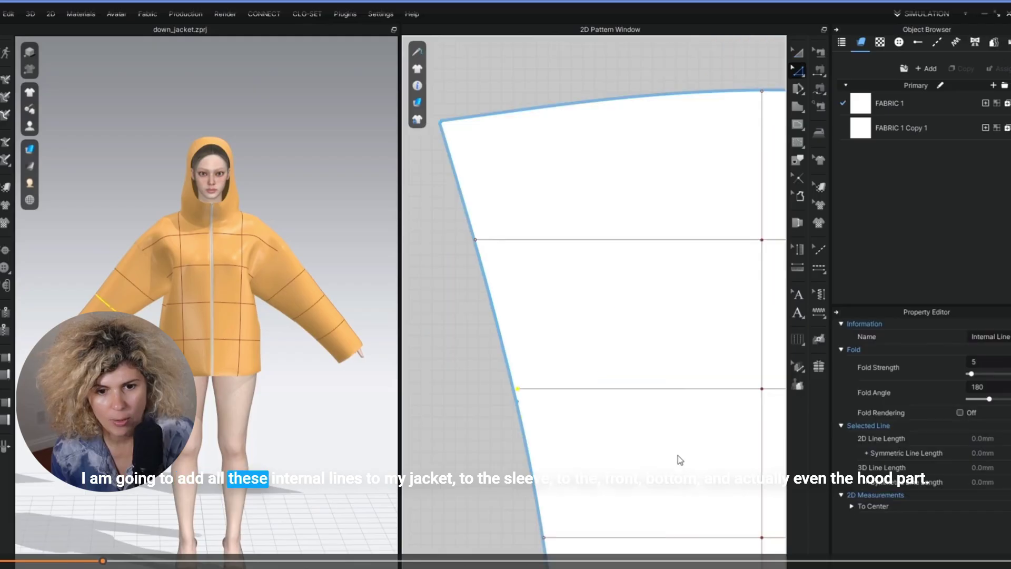
# Remove the vertical internal guide line from the front panel, keeping the horizontal quilting lines
pyautogui.click(588, 435)
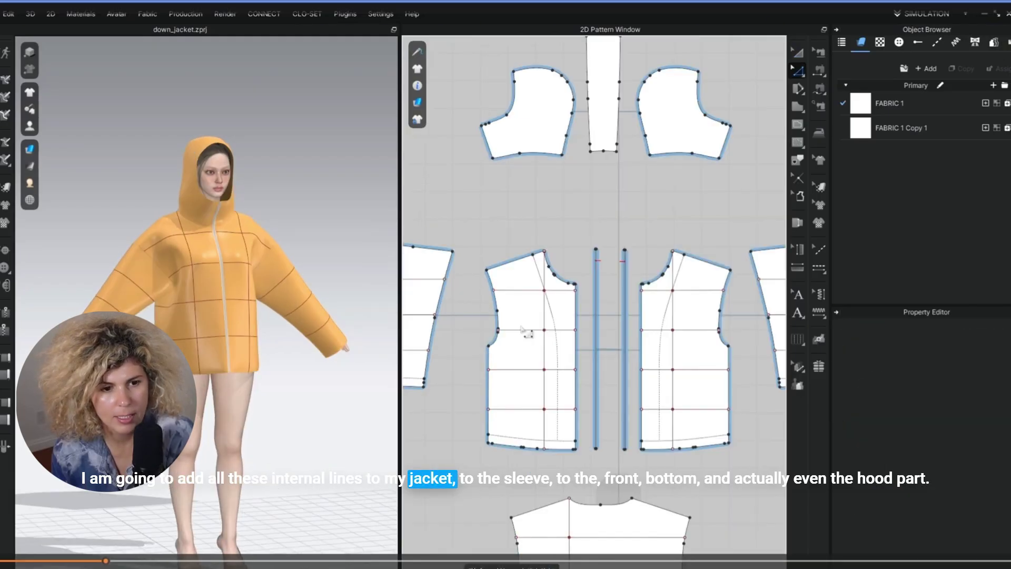
pyautogui.scroll(5, 527, 332)
pyautogui.click(536, 351)
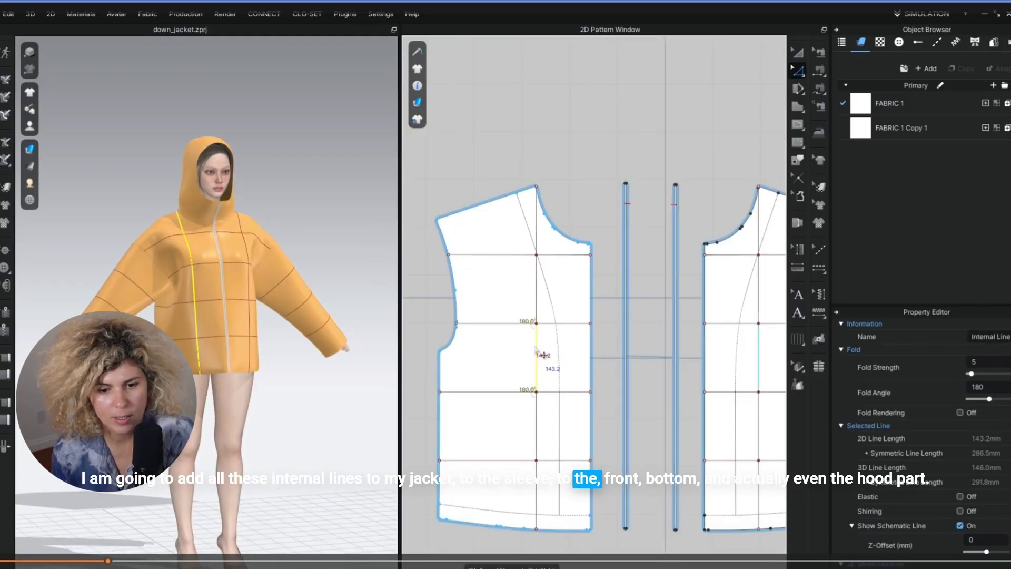
pyautogui.press('Escape')
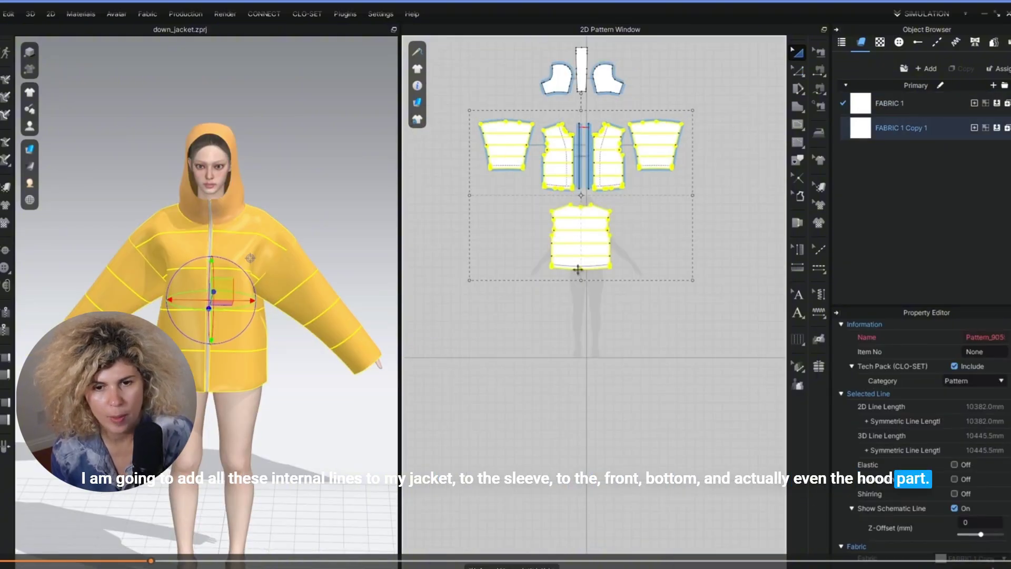
# Create a Layer Clone (Under) of the sleeves, front panels and back panel, placing the copies about 1825 mm below the originals
pyautogui.rightClick(591, 260)
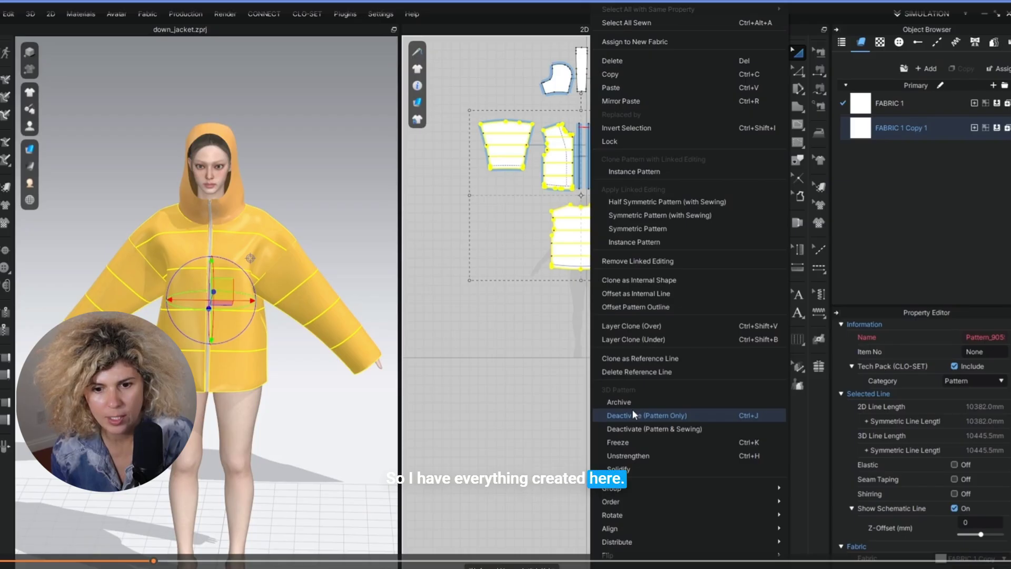
pyautogui.click(636, 339)
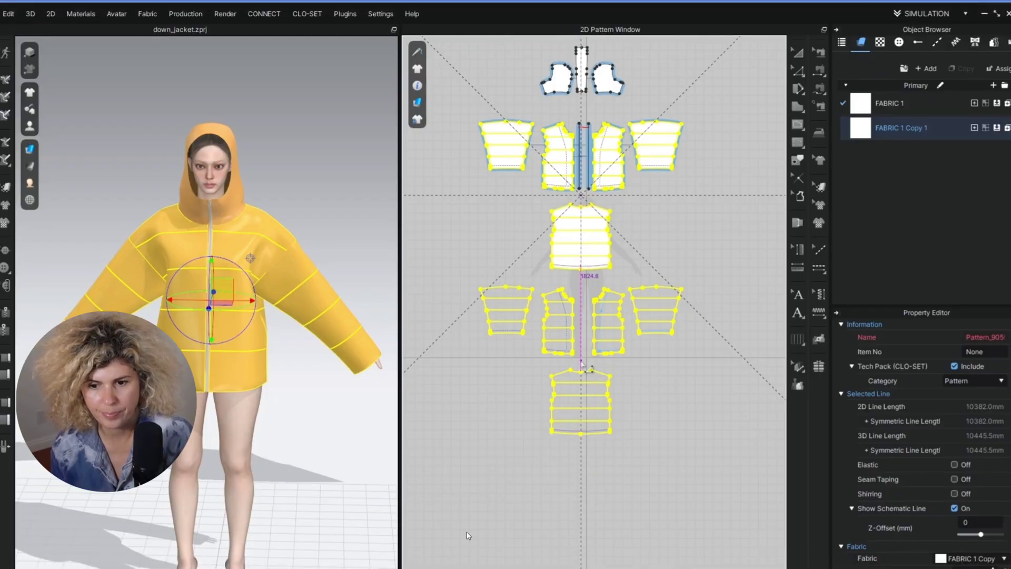
pyautogui.click(582, 362)
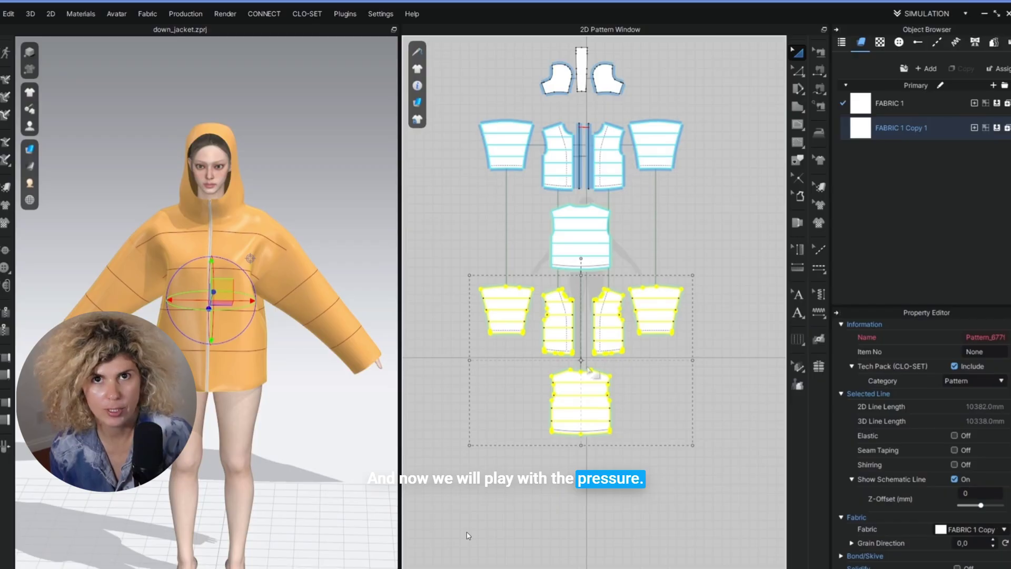
# Remove linked editing from the cloned sleeve, front and back panels and strengthen them
pyautogui.scroll(2, 595, 351)
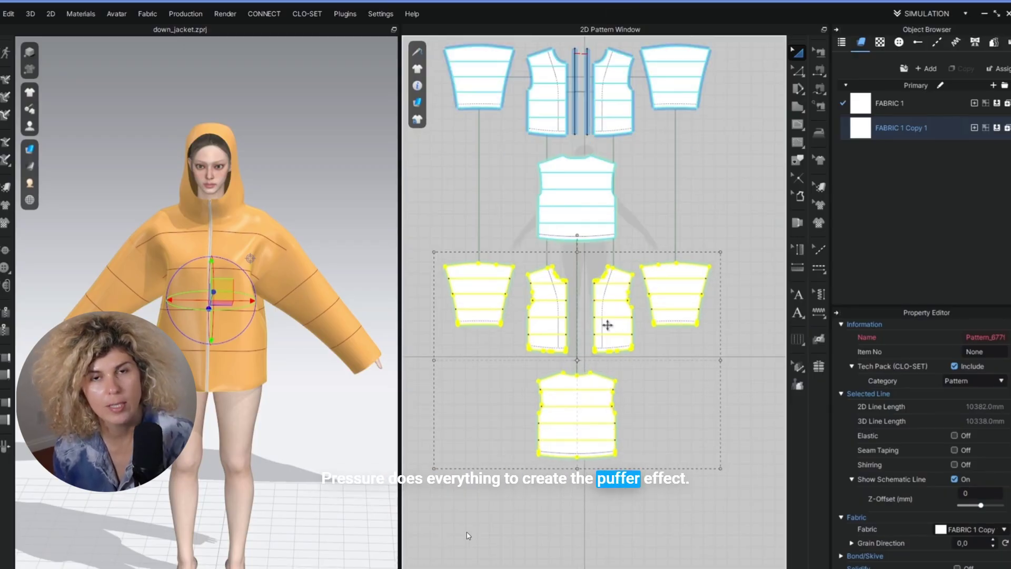
pyautogui.rightClick(603, 326)
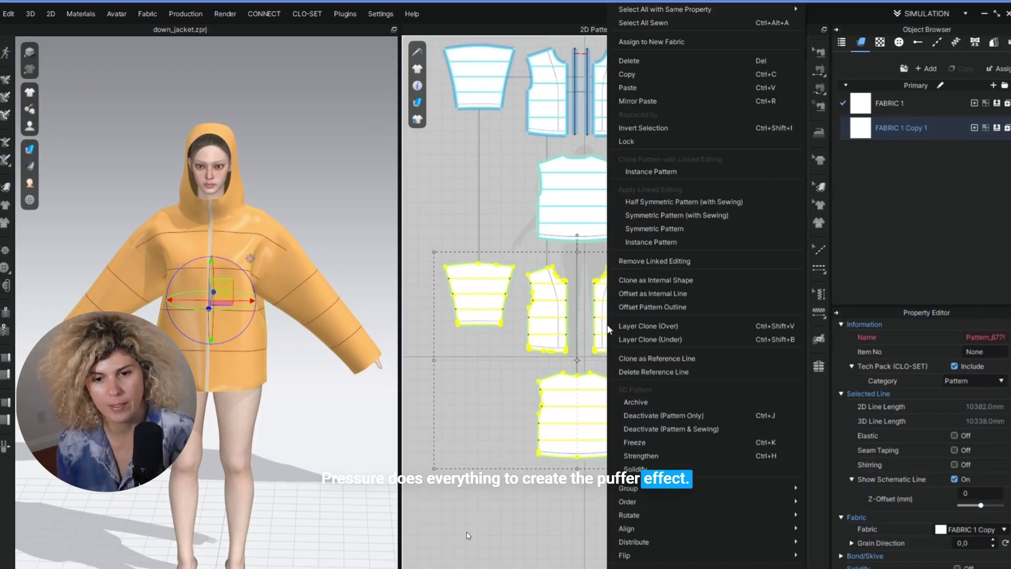
pyautogui.click(650, 263)
pyautogui.rightClick(668, 309)
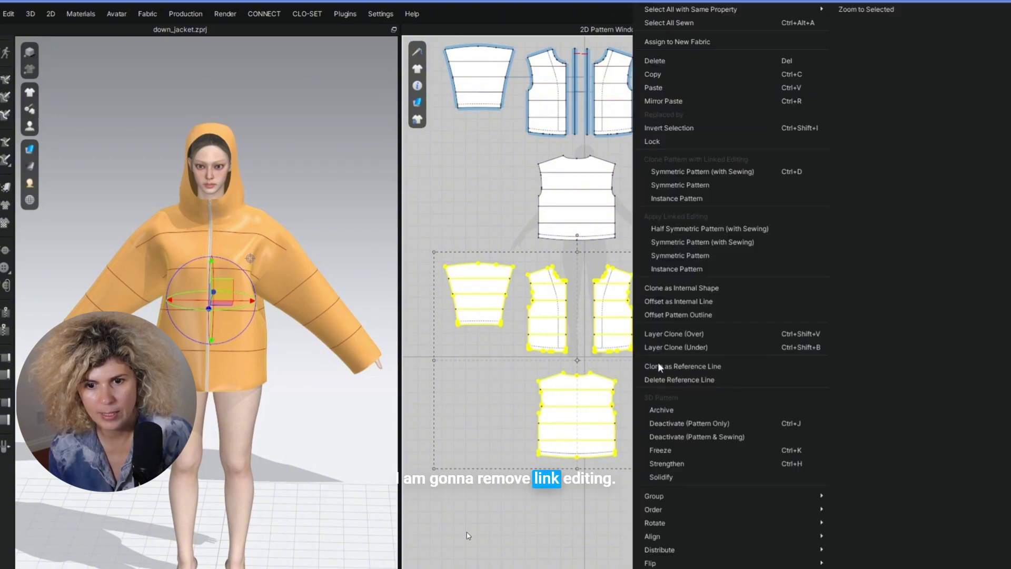
pyautogui.click(661, 469)
pyautogui.click(643, 299)
pyautogui.moveTo(643, 310); pyautogui.dragTo(616, 403, button='middle')
pyautogui.scroll(-3, 615, 400)
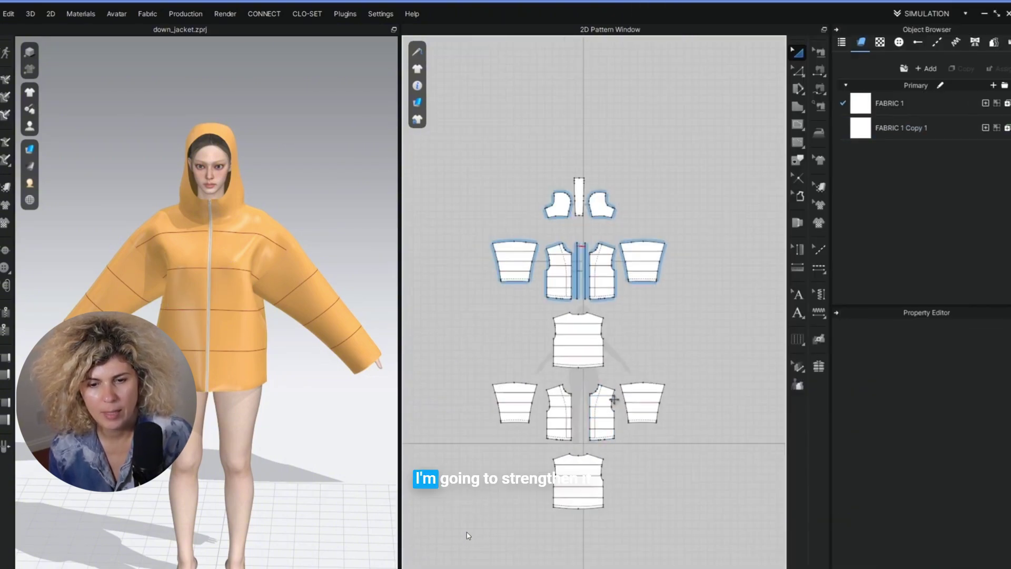
# Set the simulation layer of all the cloned under-layer panels to 0
pyautogui.moveTo(450, 117); pyautogui.dragTo(686, 363)
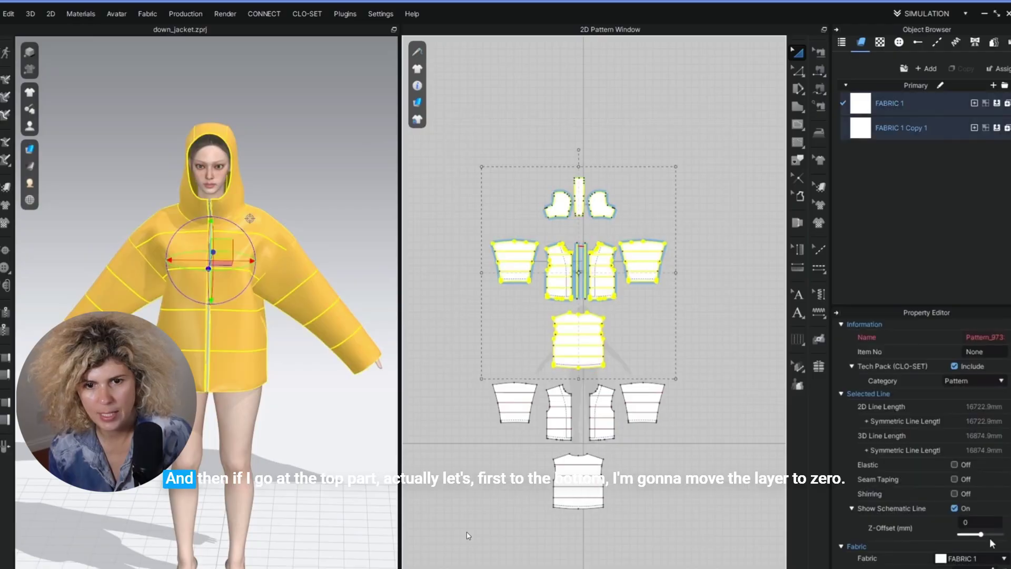
pyautogui.scroll(-5, 992, 543)
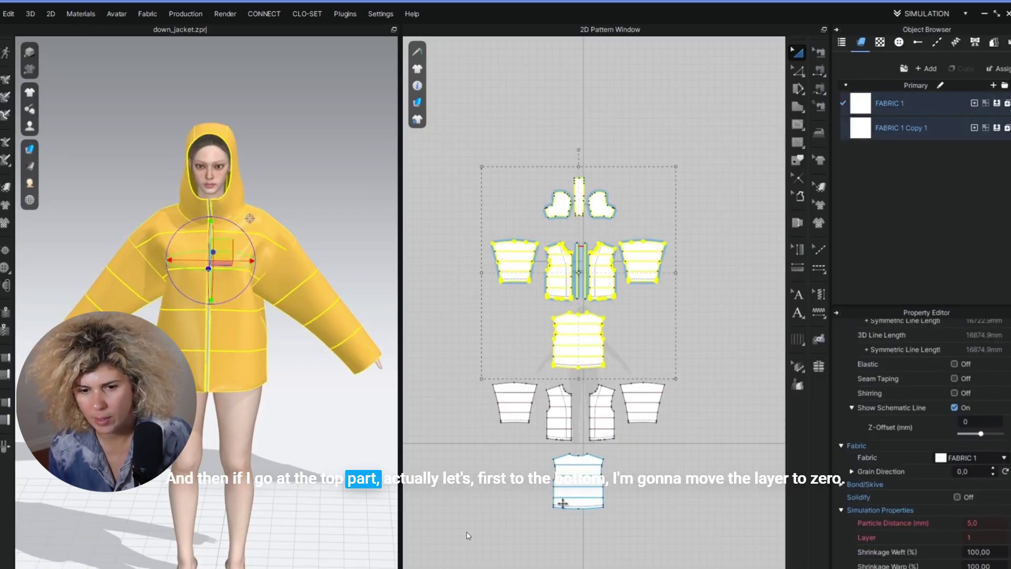
pyautogui.click(481, 377)
pyautogui.moveTo(468, 375); pyautogui.dragTo(754, 553)
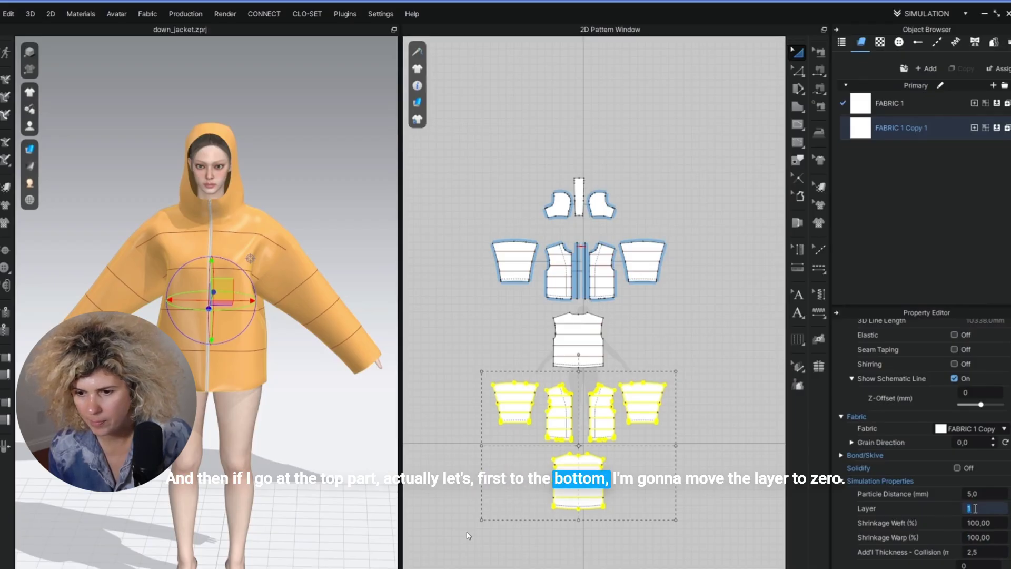
pyautogui.click(972, 508)
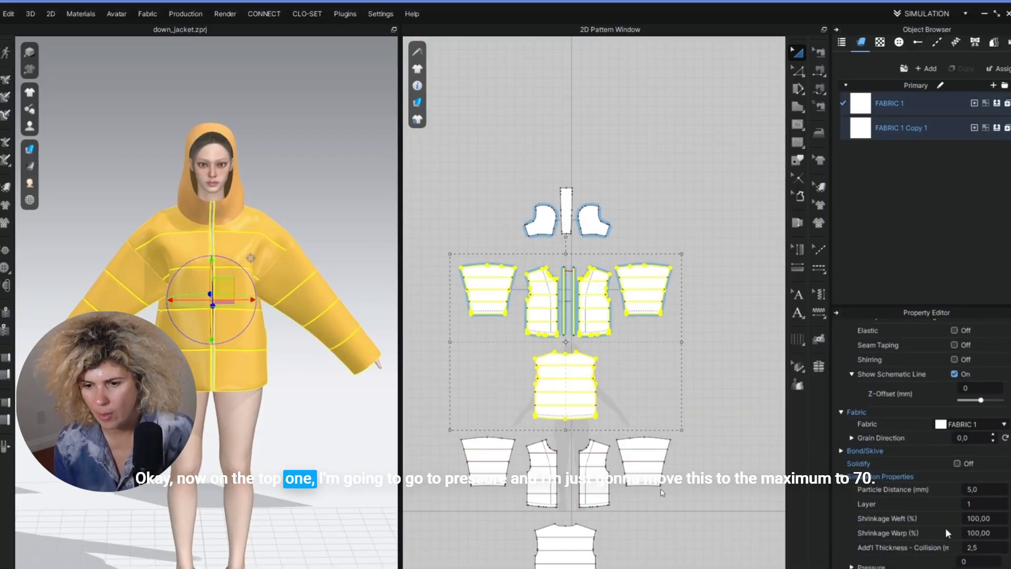
# Set the pressure to 70 on the outer sleeves, fronts, back and zipper strips, and to -70 on the cloned under-layer panels
pyautogui.scroll(-1, 948, 529)
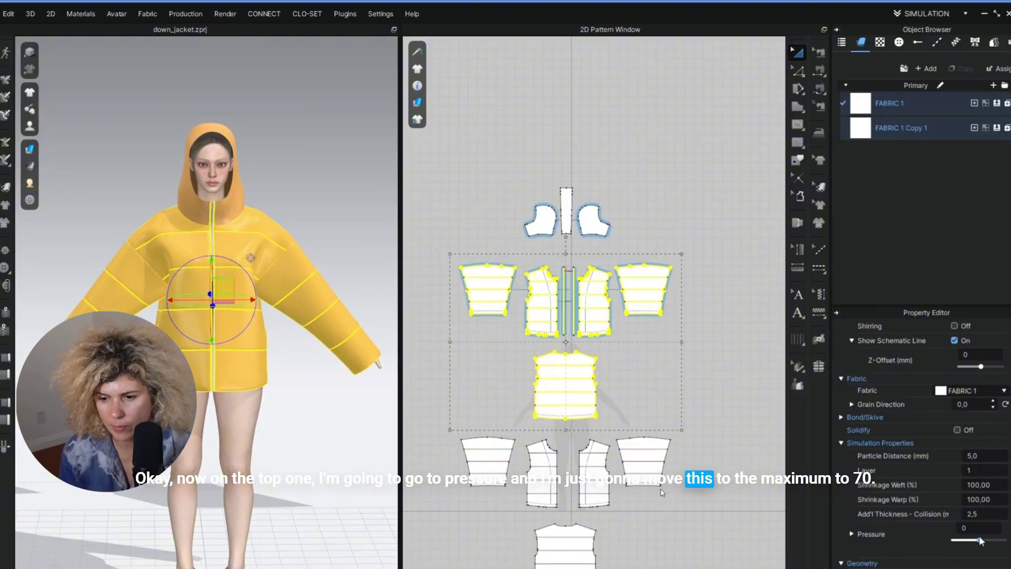
pyautogui.moveTo(979, 539); pyautogui.dragTo(1004, 539)
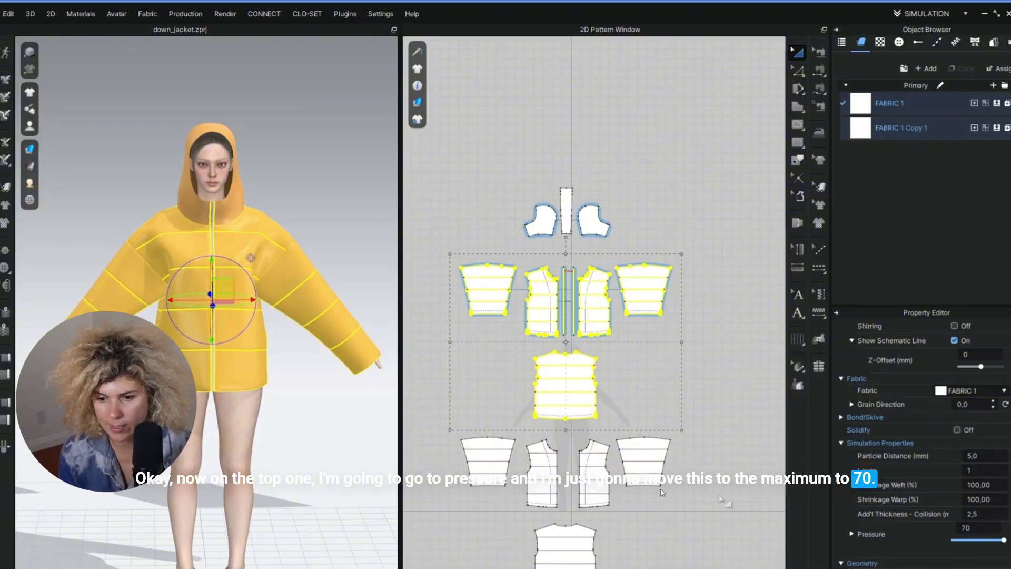
pyautogui.click(662, 493)
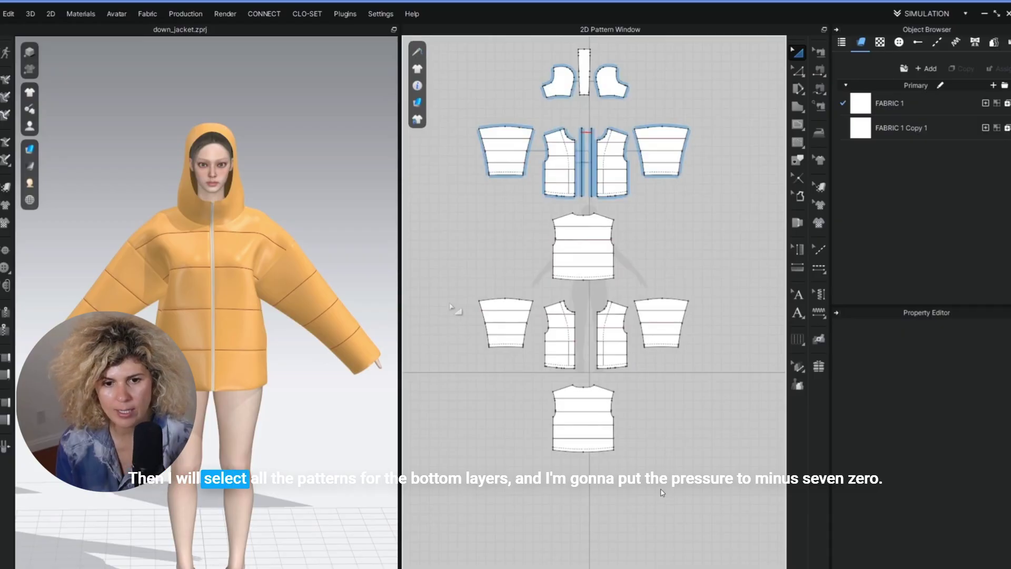
pyautogui.moveTo(462, 290); pyautogui.dragTo(741, 520)
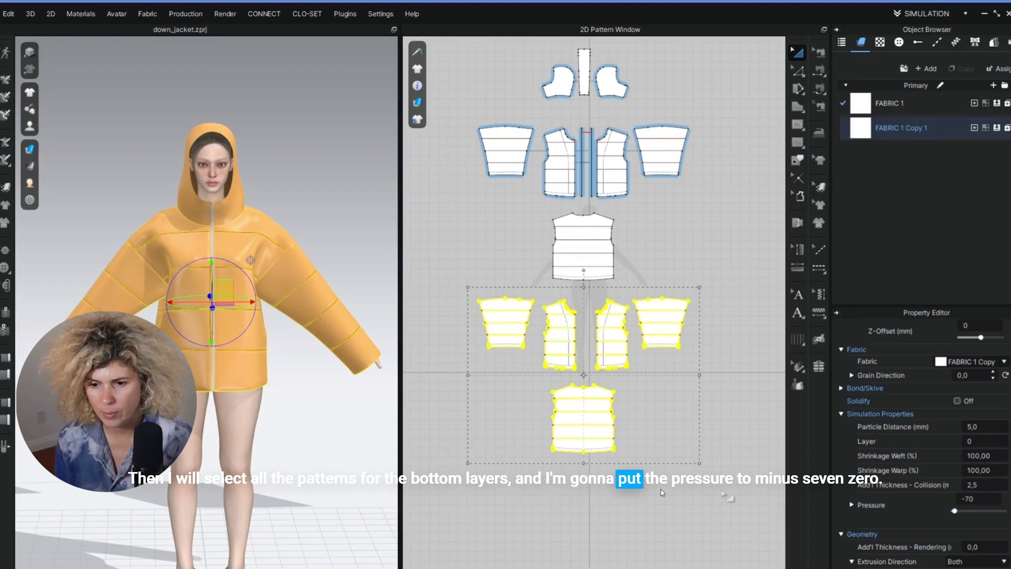
pyautogui.click(689, 463)
# Set the pressure of the two narrow zipper strips between the front panels to 0
pyautogui.scroll(10, 585, 165)
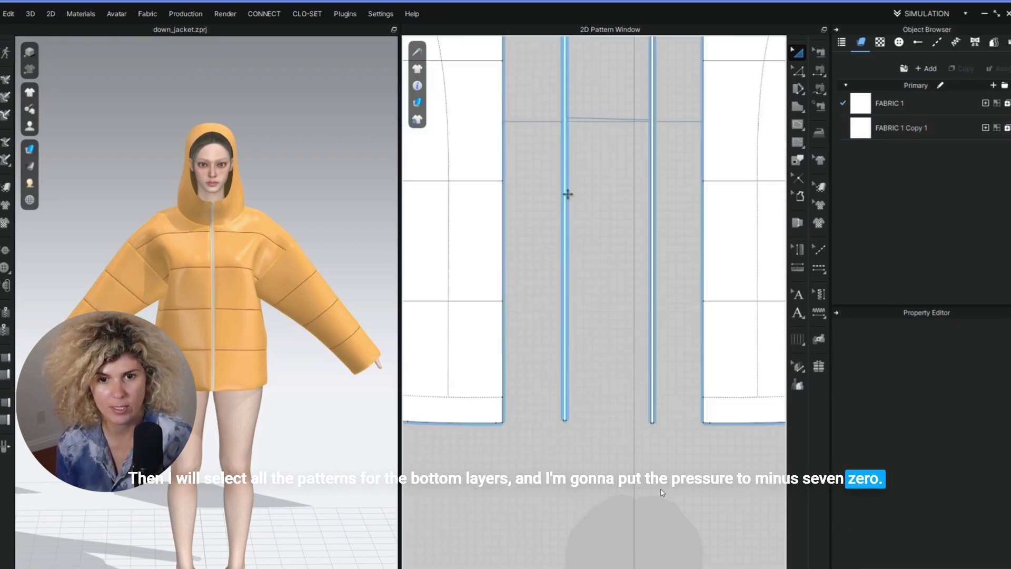
pyautogui.click(566, 194)
pyautogui.keyDown('shift'); pyautogui.click(652, 180); pyautogui.keyUp('shift')
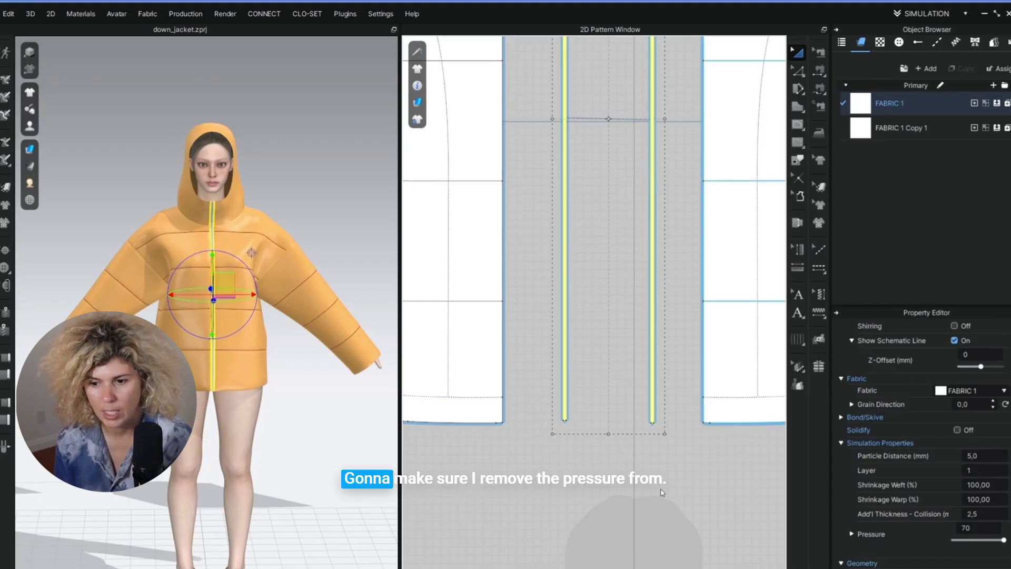
pyautogui.doubleClick(979, 529)
pyautogui.press('BackSpace')
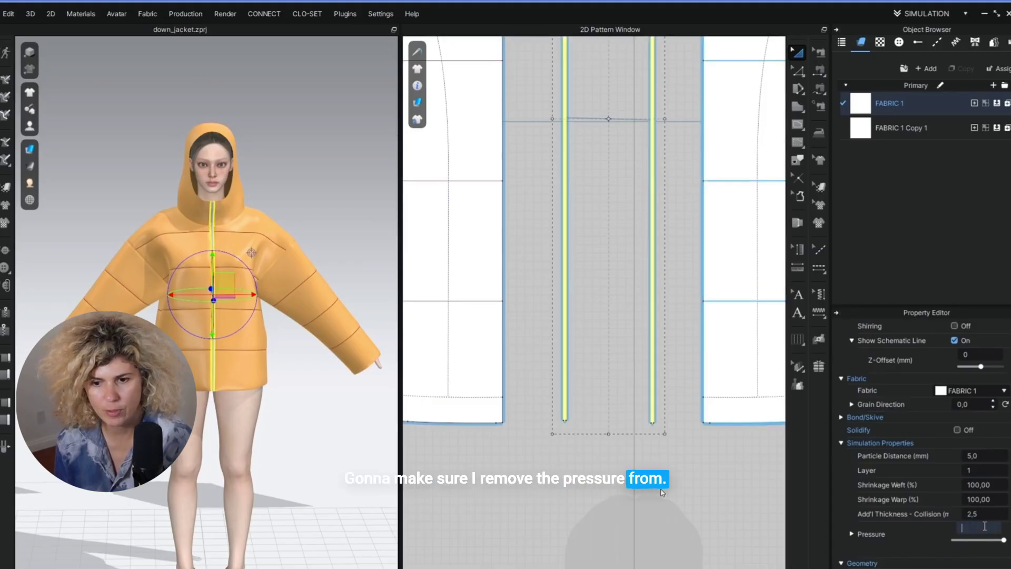
pyautogui.write('0')
pyautogui.press('Return')
pyautogui.click(673, 456)
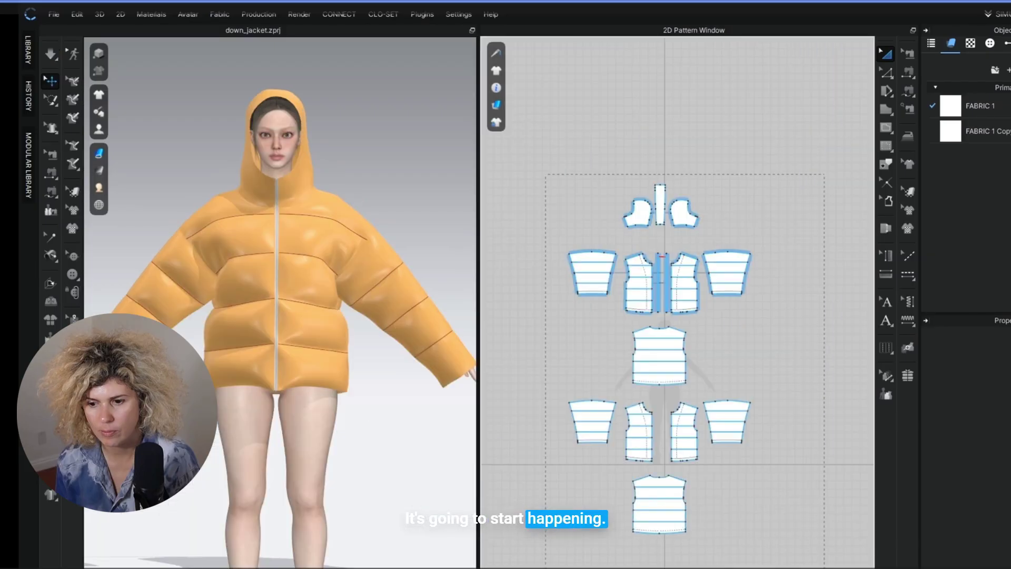
# Unstrengthen all the jacket's pattern pieces at once
pyautogui.hotkey('ctrl', 'a')
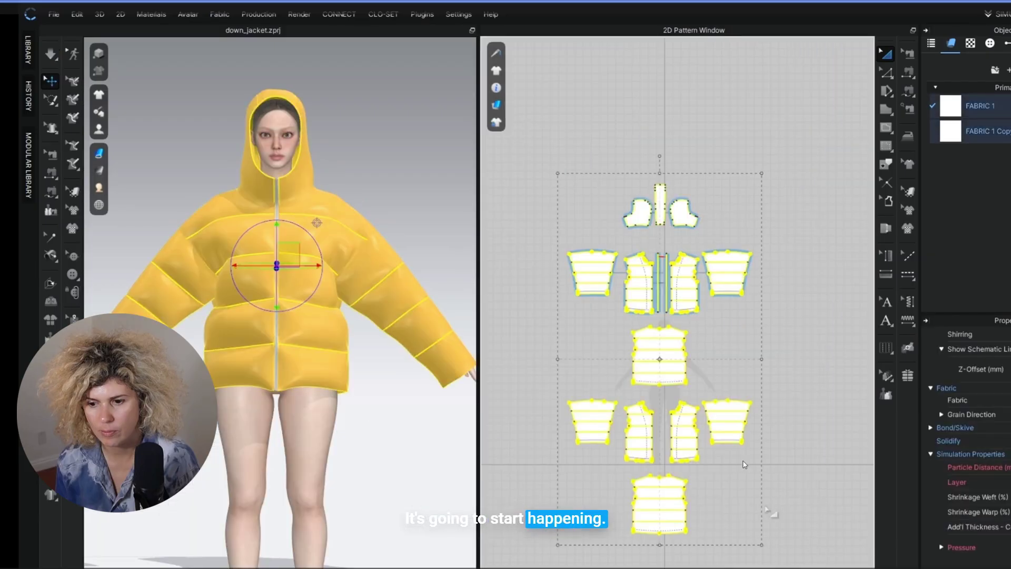
pyautogui.rightClick(728, 439)
pyautogui.click(773, 469)
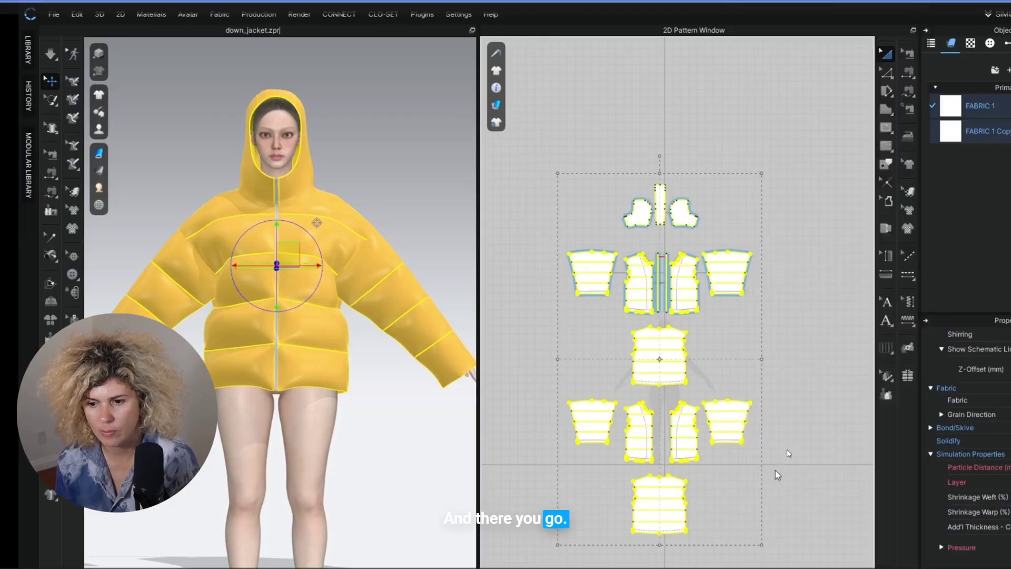
pyautogui.click(772, 477)
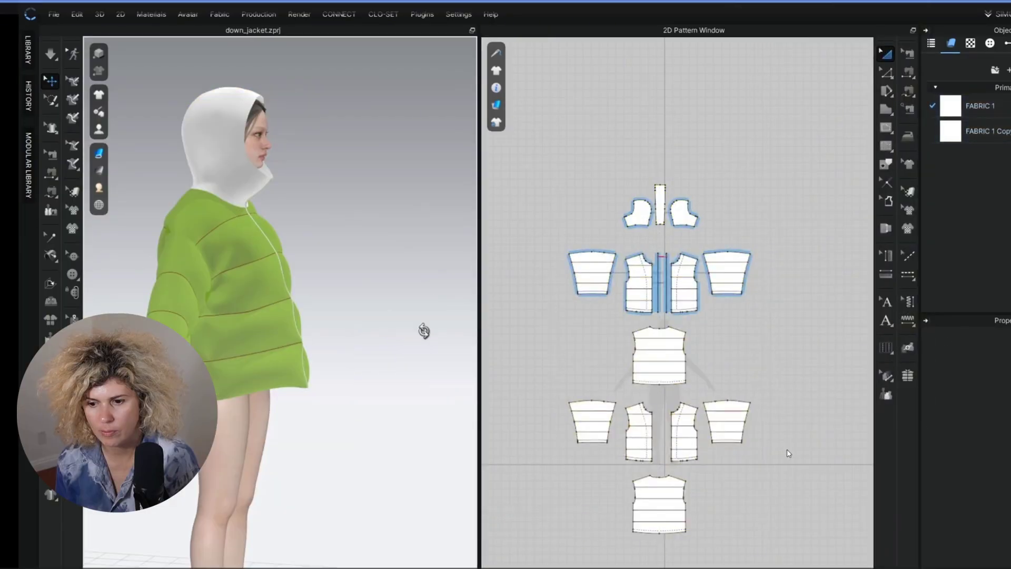
# Lower the pressure on the outer sleeve, front and back panels and run the simulation
pyautogui.moveTo(422, 328); pyautogui.dragTo(307, 336, button='right')
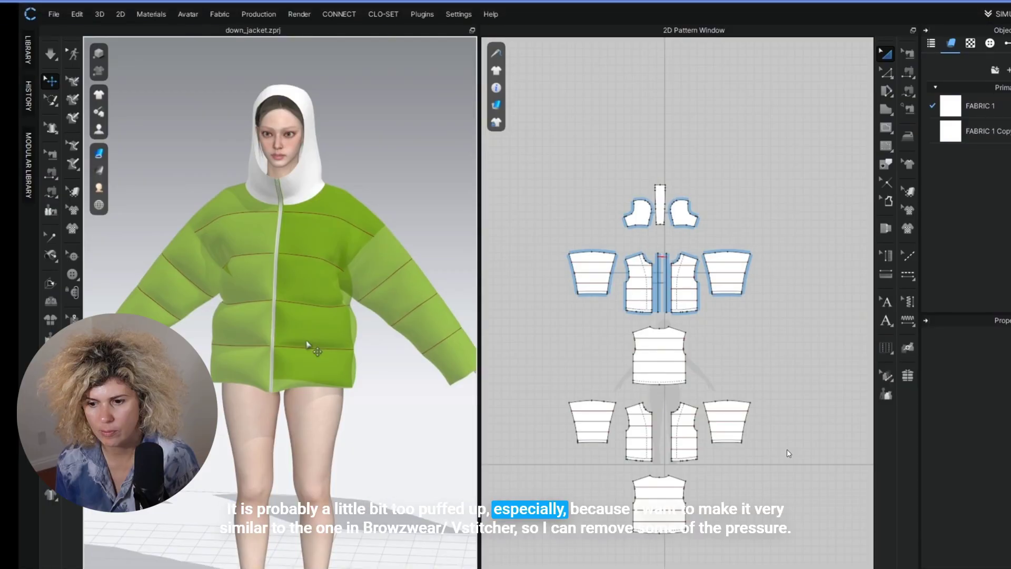
pyautogui.moveTo(311, 287); pyautogui.dragTo(335, 320, button='right')
pyautogui.moveTo(580, 391); pyautogui.dragTo(569, 334, button='right')
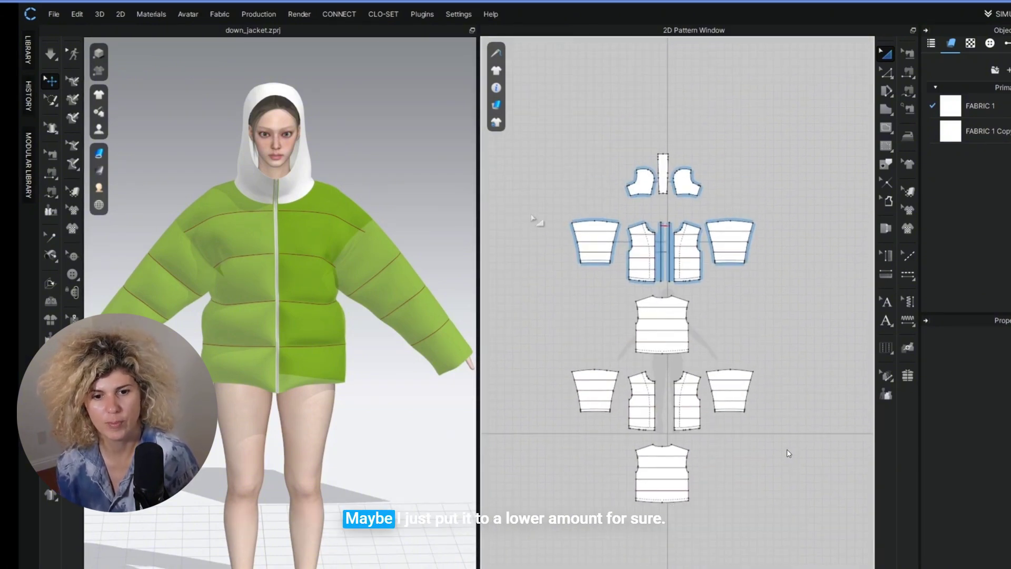
pyautogui.moveTo(525, 200); pyautogui.dragTo(823, 378)
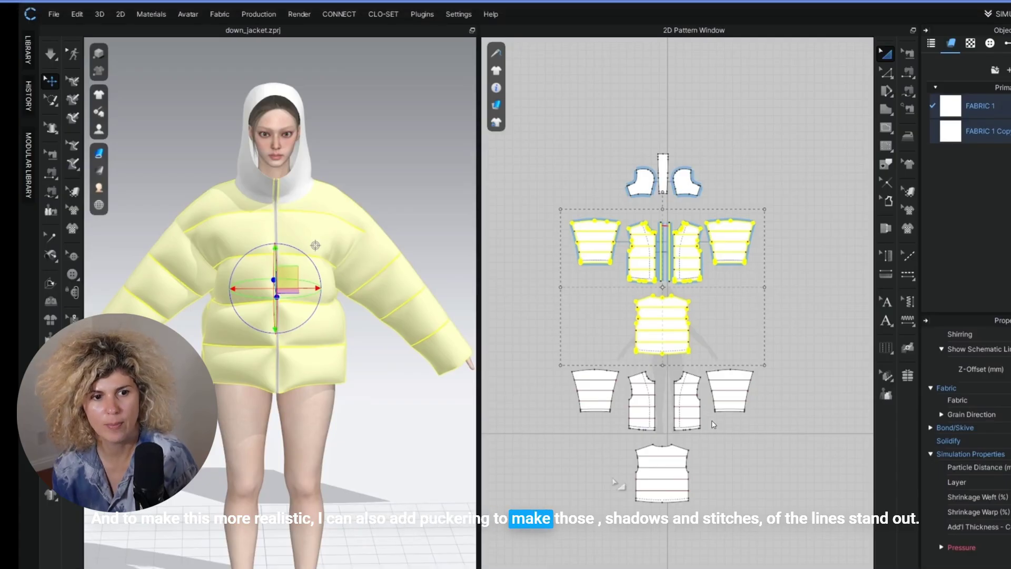
pyautogui.click(713, 419)
pyautogui.click(50, 54)
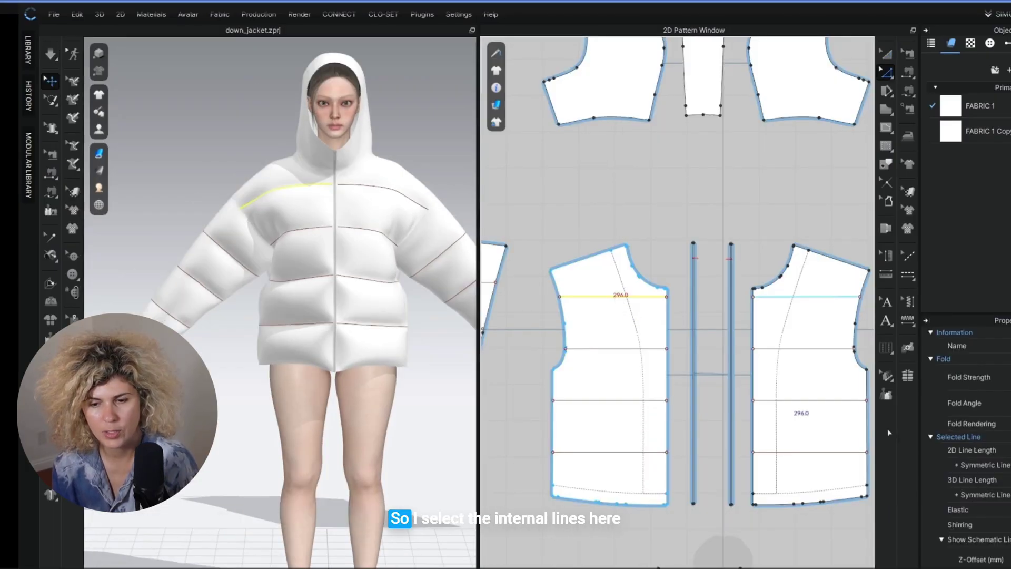
# Select the front panel's four horizontal internal lines together and add puckering along them
pyautogui.keyDown('shift'); pyautogui.click(624, 348); pyautogui.keyUp('shift')
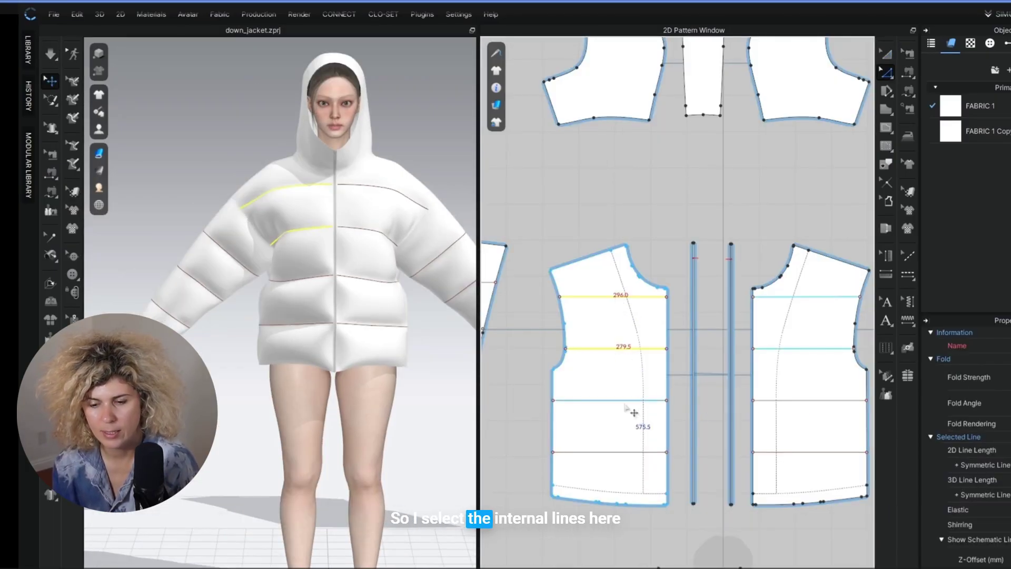
pyautogui.keyDown('shift'); pyautogui.click(625, 400); pyautogui.keyUp('shift')
pyautogui.keyDown('shift'); pyautogui.click(627, 451); pyautogui.keyUp('shift')
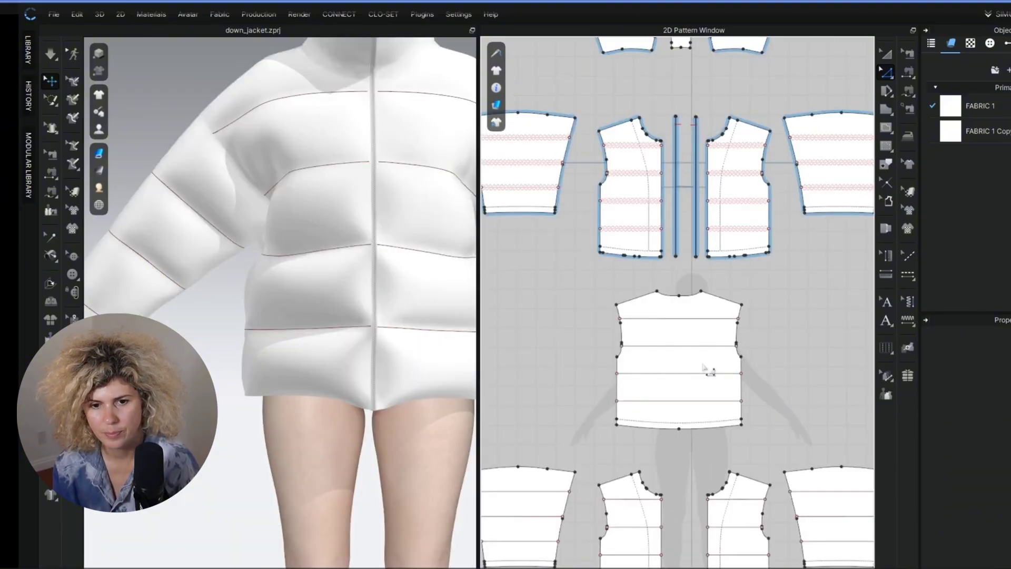
# Add puckering along the back panel's horizontal internal lines and select the matching four lines on the inner left front panel together
pyautogui.scroll(3, 703, 365)
pyautogui.click(685, 287)
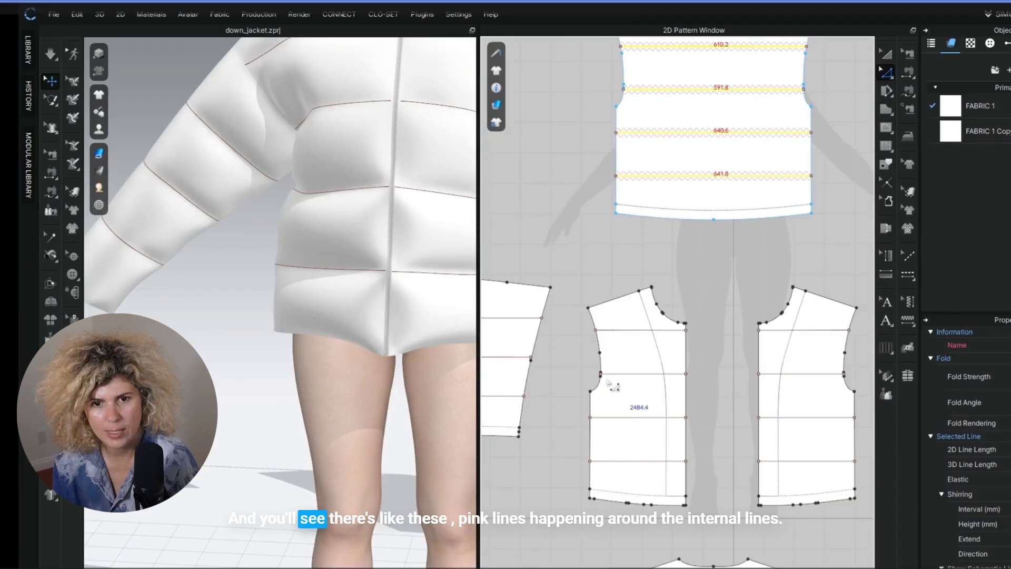
pyautogui.click(637, 329)
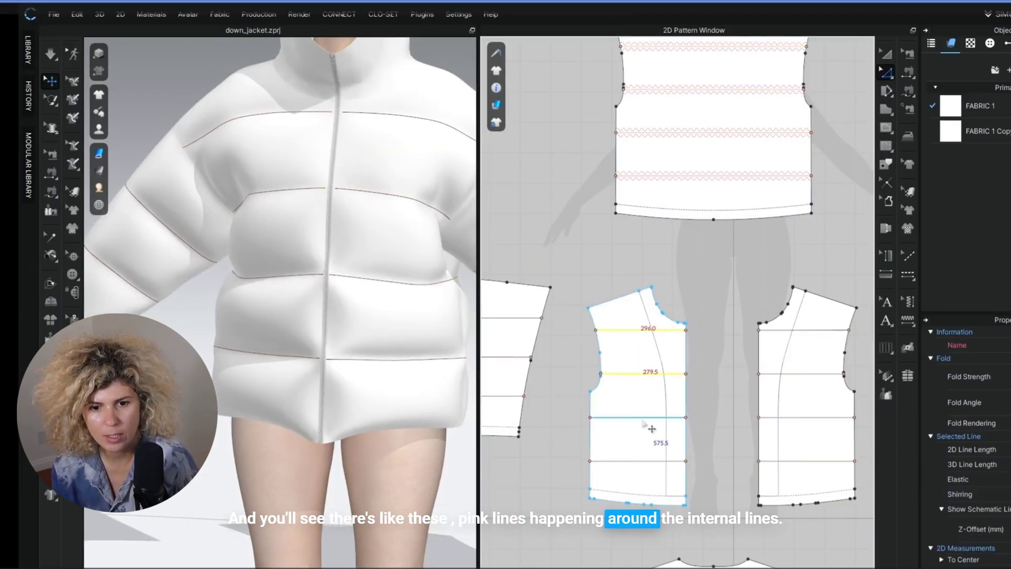
pyautogui.keyDown('shift'); pyautogui.click(651, 462); pyautogui.keyUp('shift')
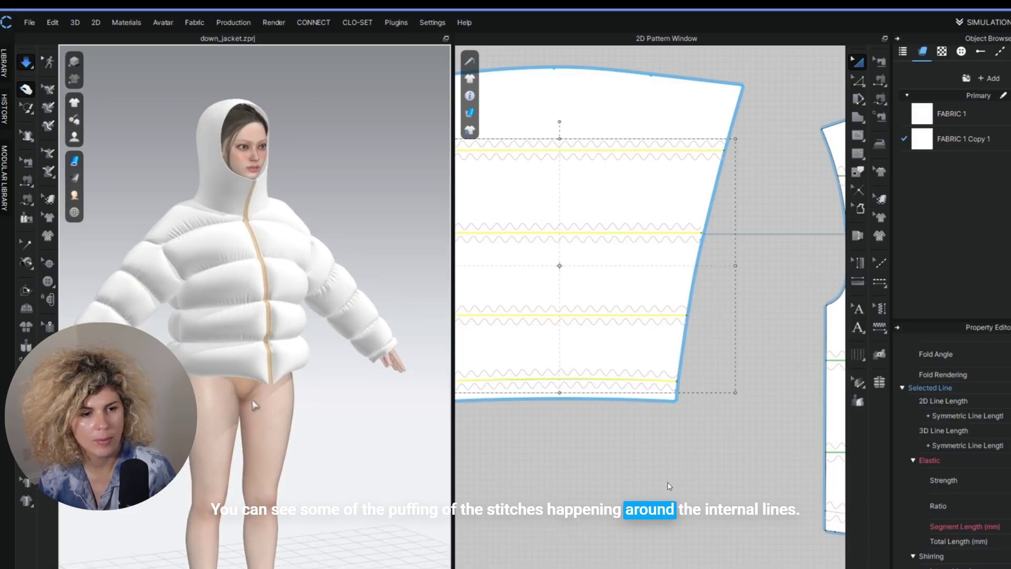
# Stop the simulation and examine the puckering lines across the jacket's sleeve, front and back pattern pieces
pyautogui.press('space')
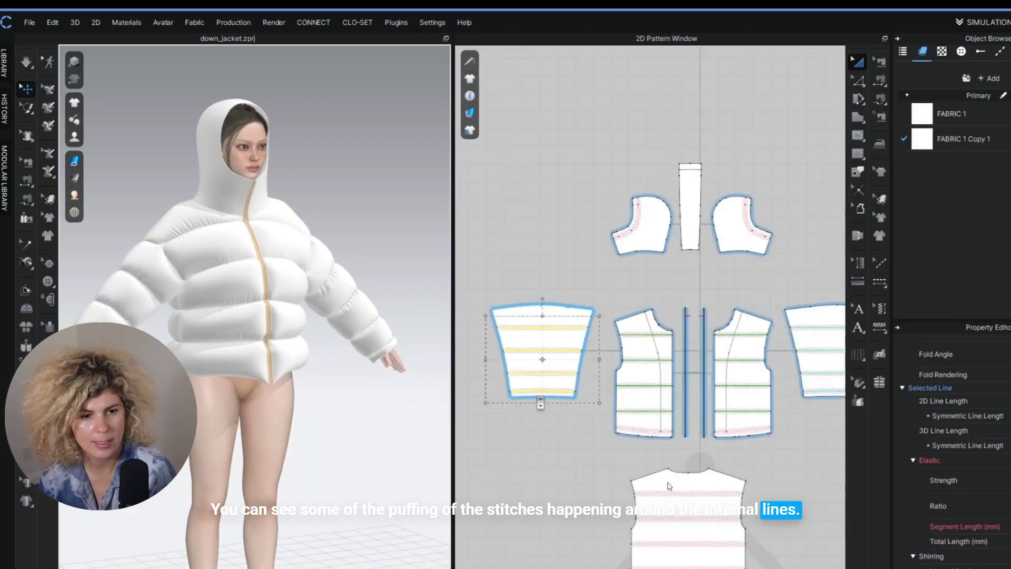
pyautogui.scroll(-2, 541, 403)
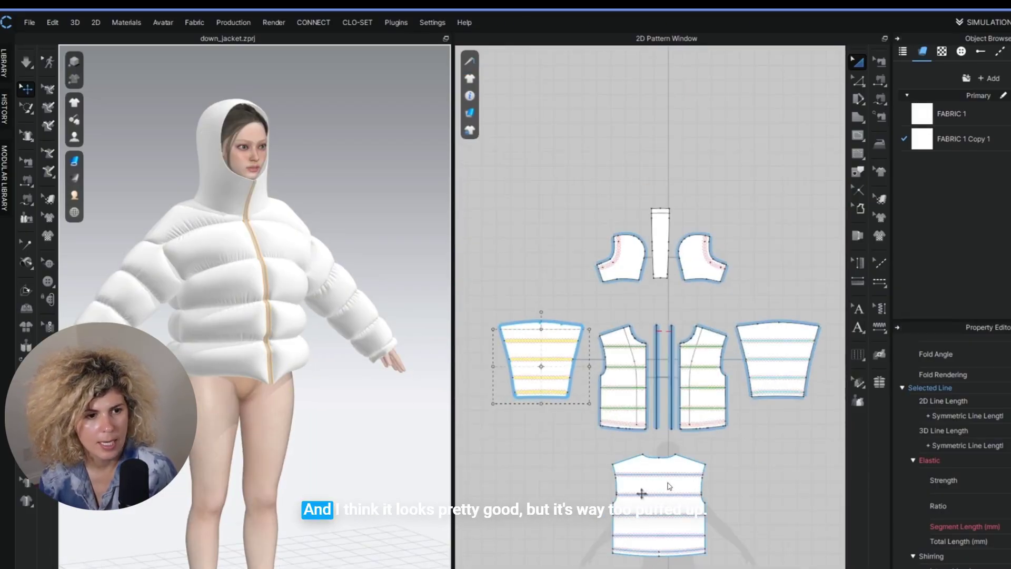
pyautogui.moveTo(641, 492); pyautogui.dragTo(655, 314, button='middle')
pyautogui.scroll(5, 535, 404)
pyautogui.scroll(2, 332, 279)
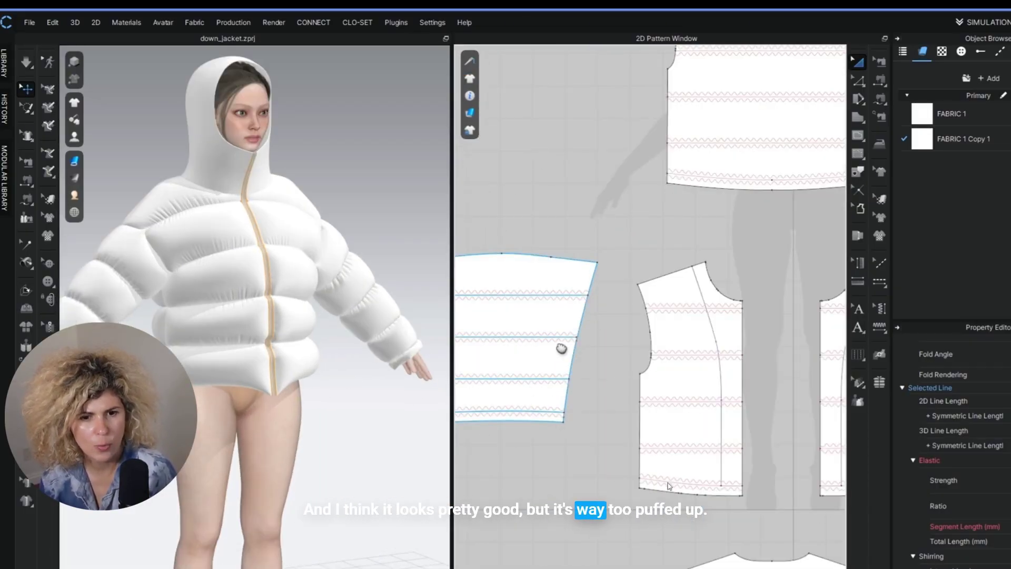
pyautogui.moveTo(563, 348); pyautogui.dragTo(696, 345, button='middle')
pyautogui.click(668, 483)
pyautogui.click(857, 81)
pyautogui.scroll(4, 701, 295)
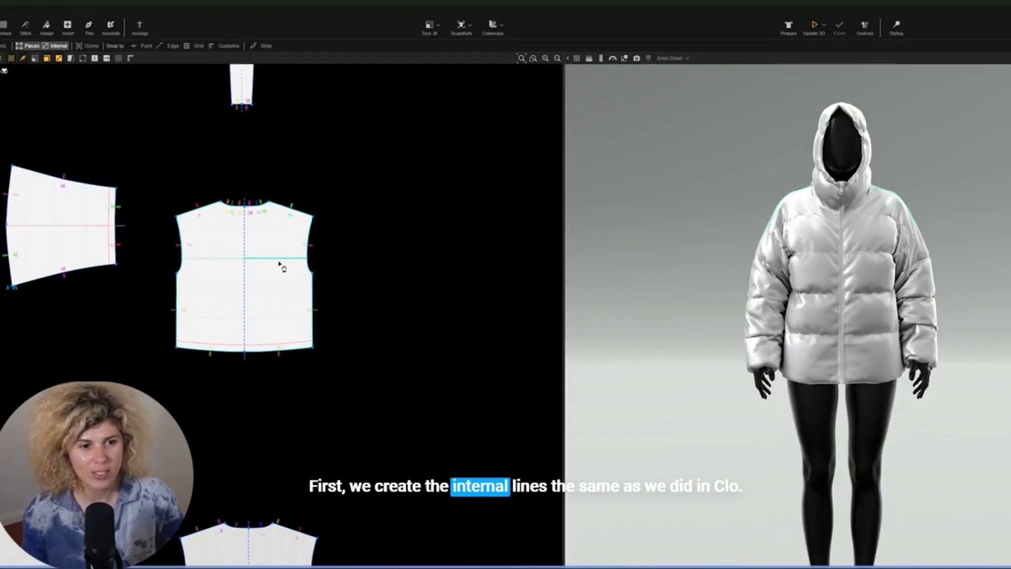
# Switch to VStitcher and examine the four horizontal quilting lines on the back piece
pyautogui.scroll(3, 279, 263)
pyautogui.click(273, 309)
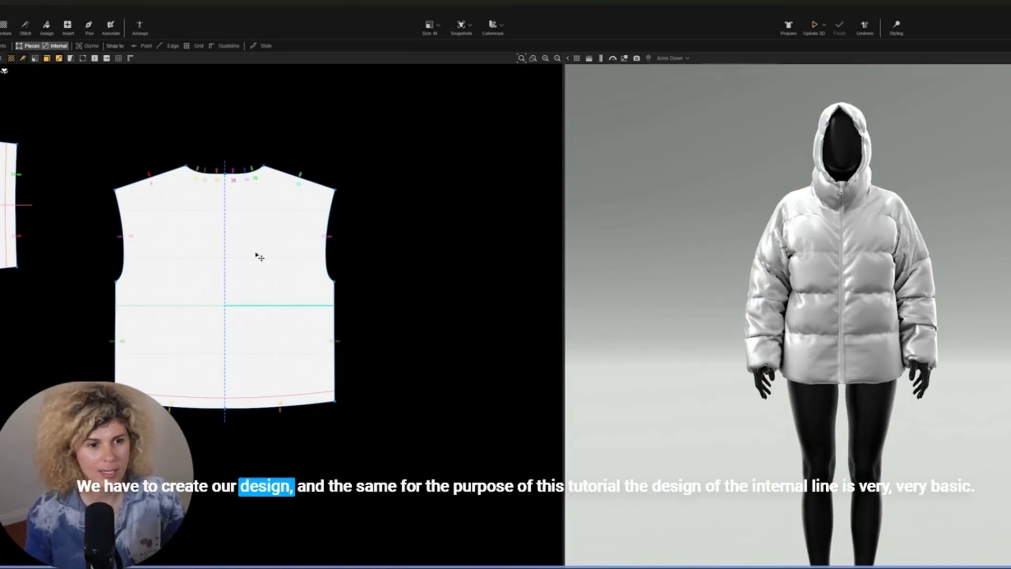
pyautogui.click(264, 209)
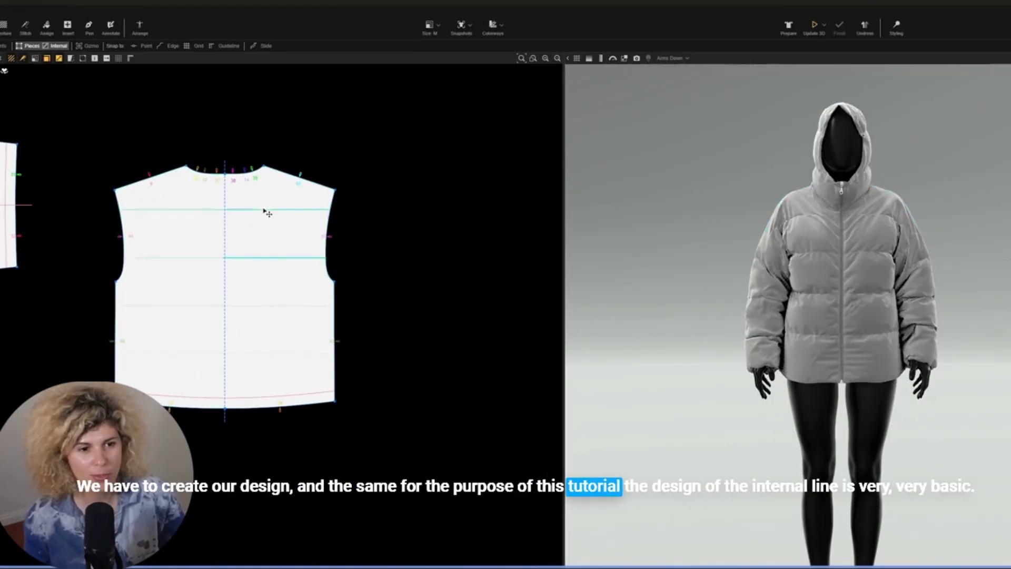
pyautogui.click(288, 307)
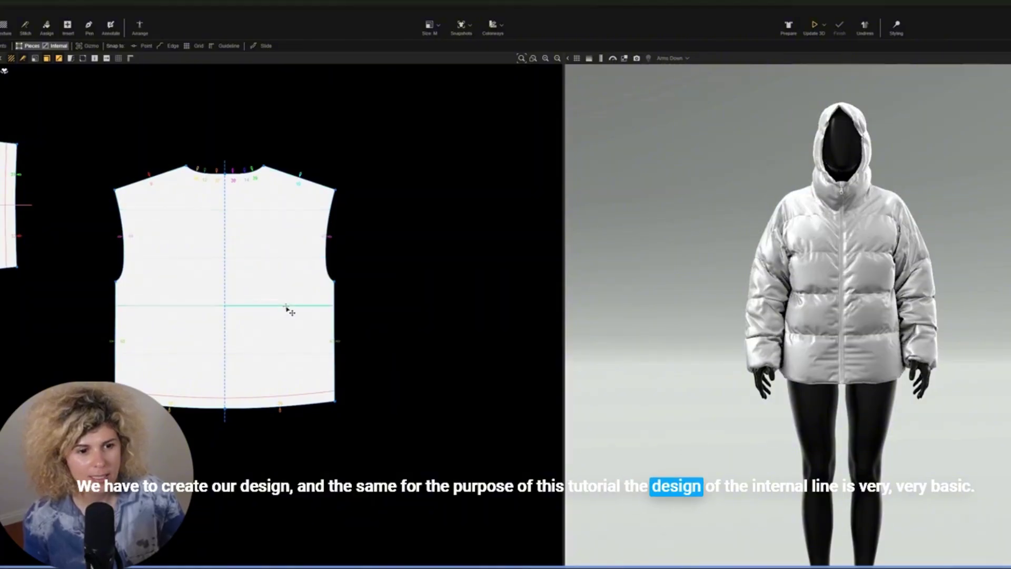
pyautogui.click(275, 355)
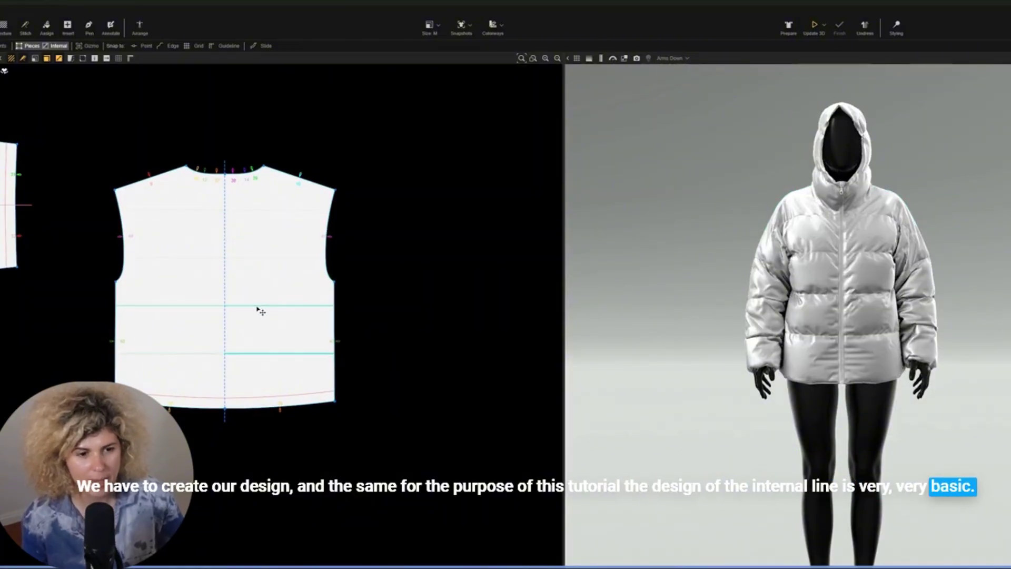
pyautogui.keyDown('shift'); pyautogui.click(269, 259); pyautogui.keyUp('shift')
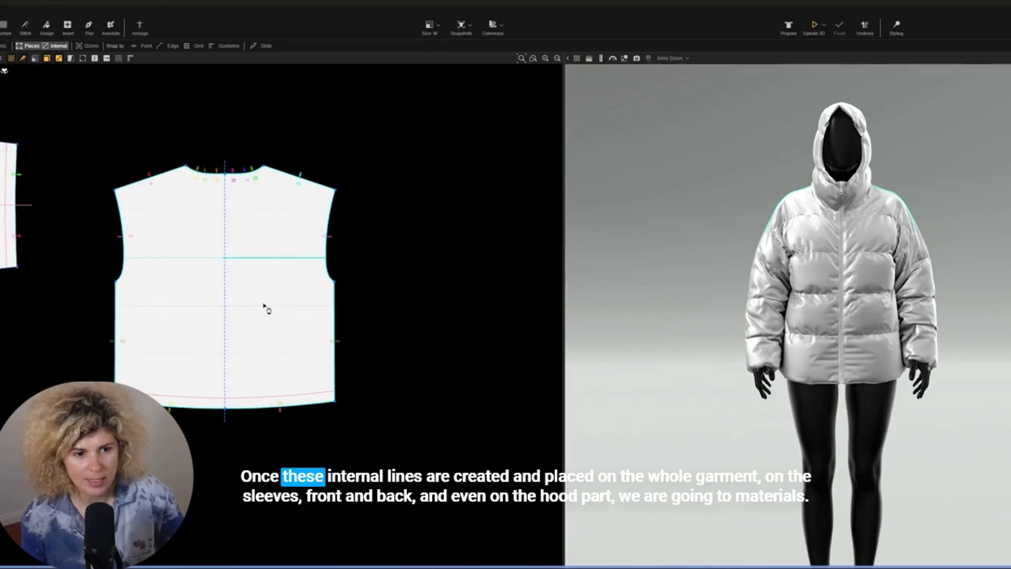
pyautogui.moveTo(269, 258); pyautogui.dragTo(275, 214)
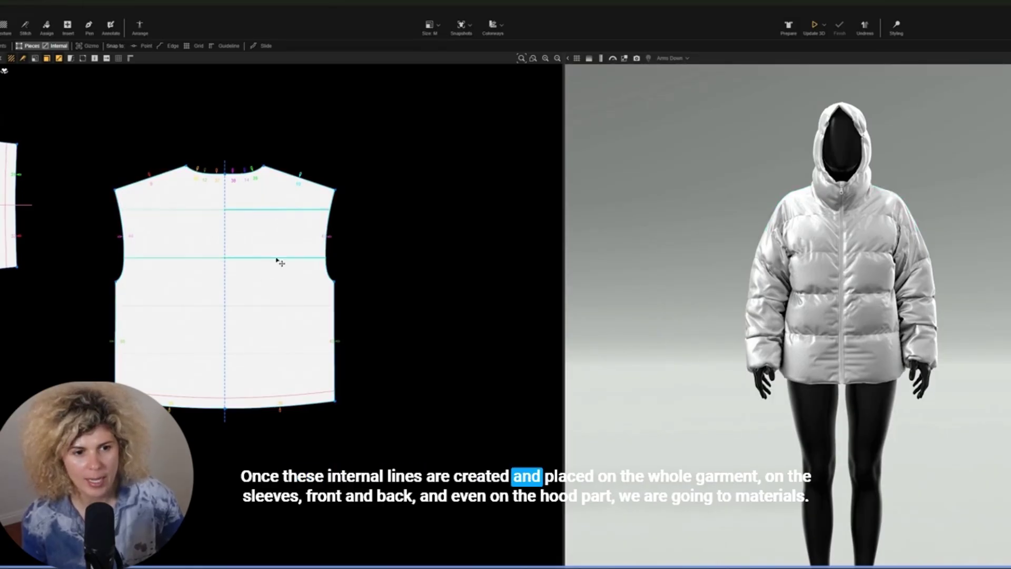
pyautogui.click(277, 258)
# Look over the internal quilting lines on the sleeve, front and hood pieces
pyautogui.scroll(-5, 318, 283)
pyautogui.scroll(2, 263, 306)
pyautogui.scroll(3, 264, 305)
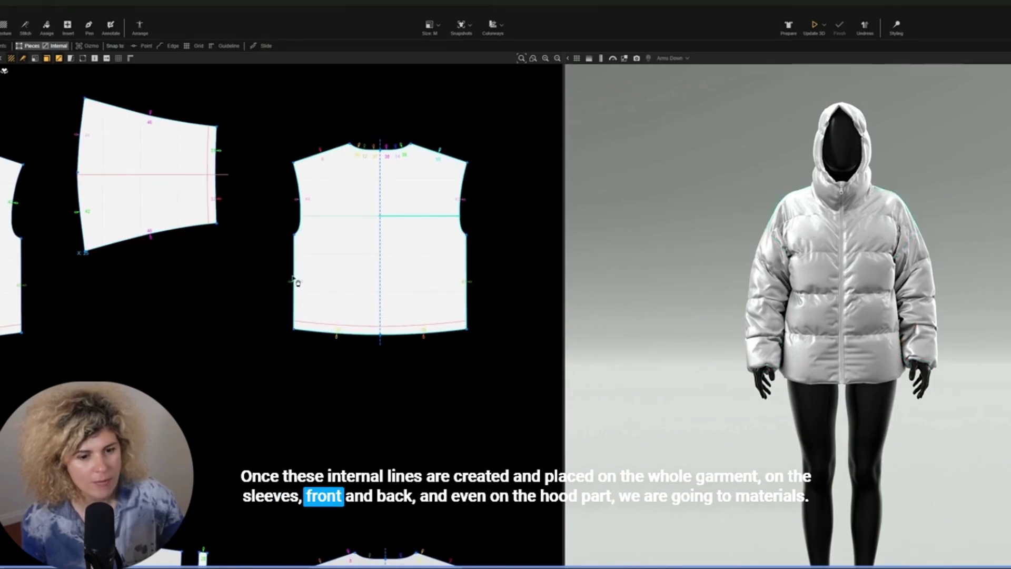
pyautogui.scroll(-1, 255, 395)
pyautogui.scroll(-1, 256, 395)
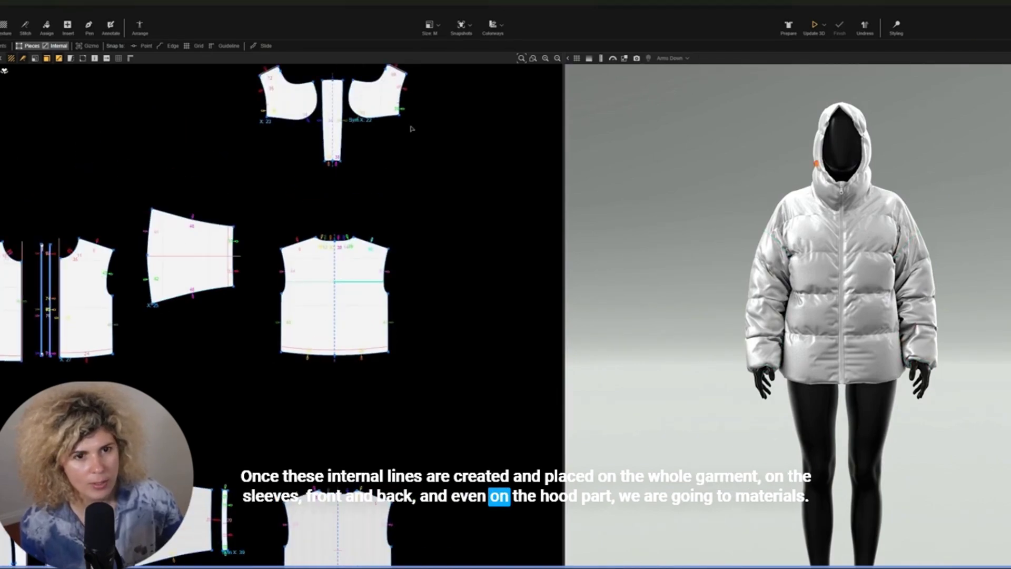
pyautogui.moveTo(410, 156); pyautogui.dragTo(405, 249, button='middle')
pyautogui.scroll(2, 405, 248)
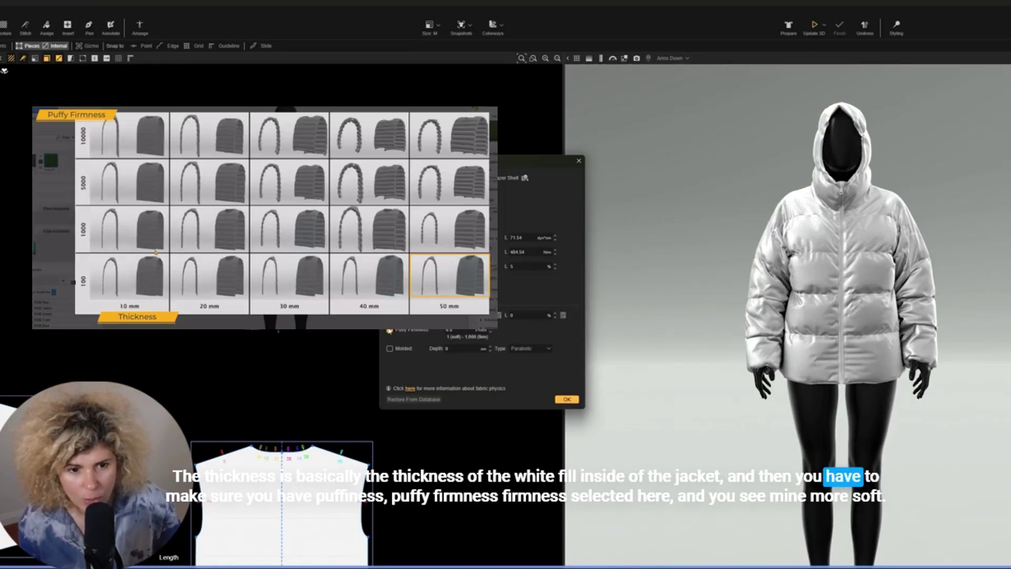
# Enable Puffy Firmness in the physics settings of the jacket's shell fabric
pyautogui.click(391, 332)
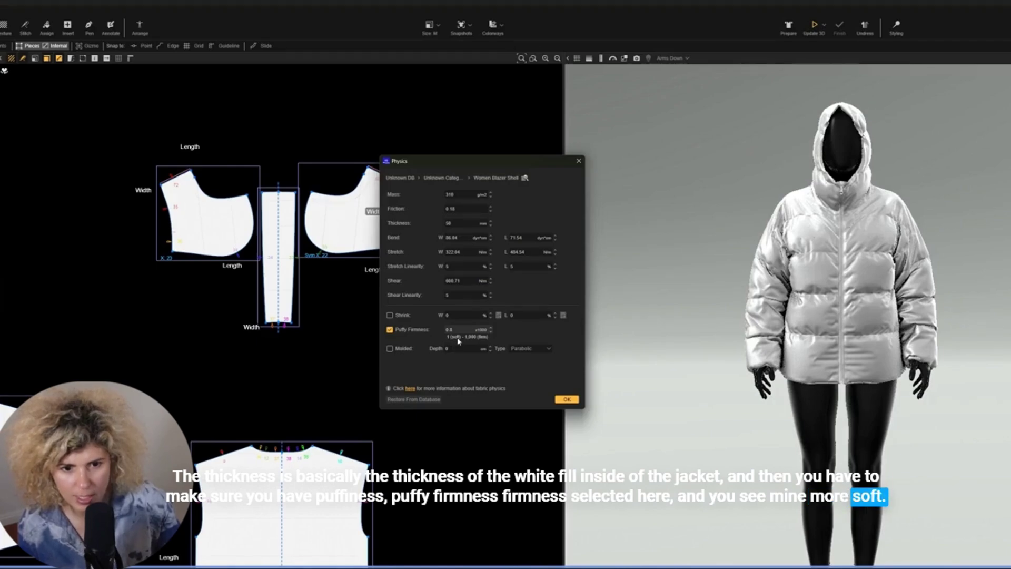
pyautogui.press('space')
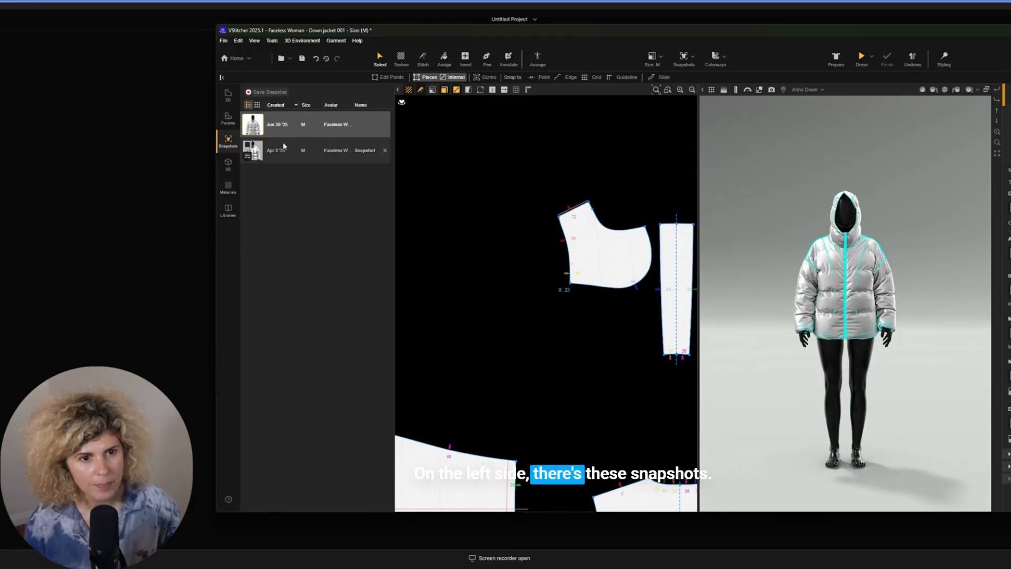
# Review the jacket's saved snapshots and select the one created Jan 30 '25
pyautogui.moveTo(284, 136)
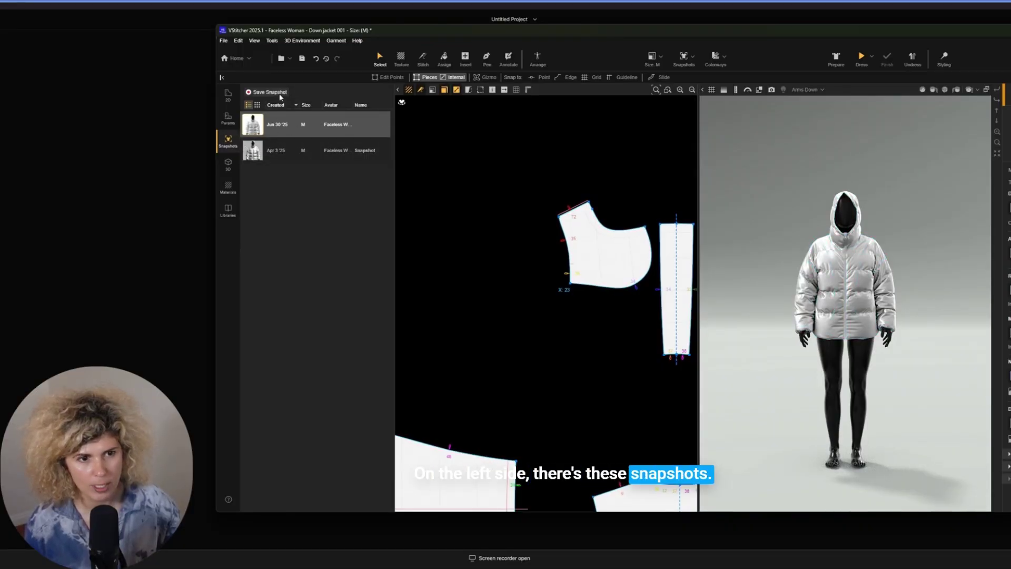
pyautogui.moveTo(292, 161)
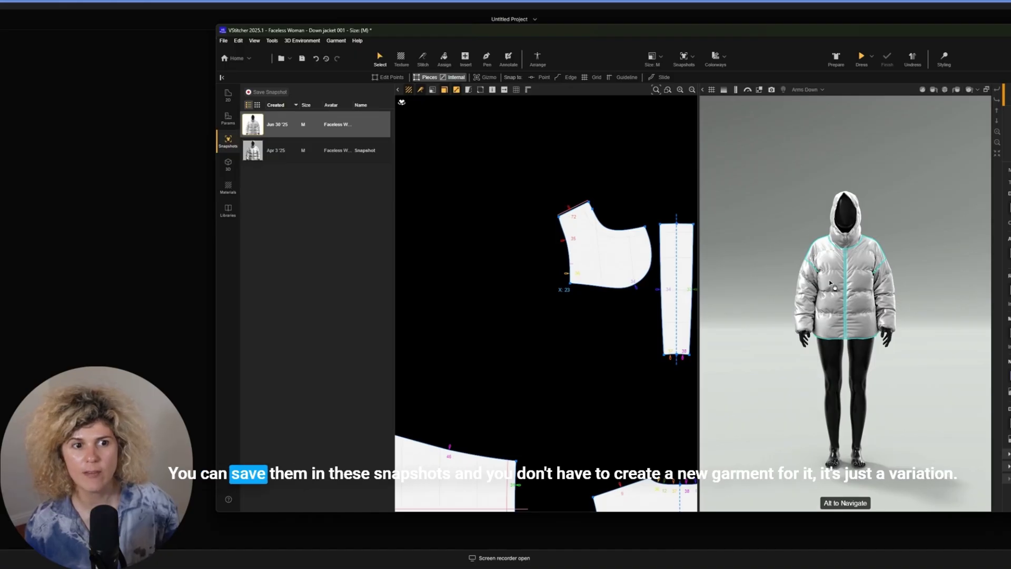
pyautogui.click(267, 129)
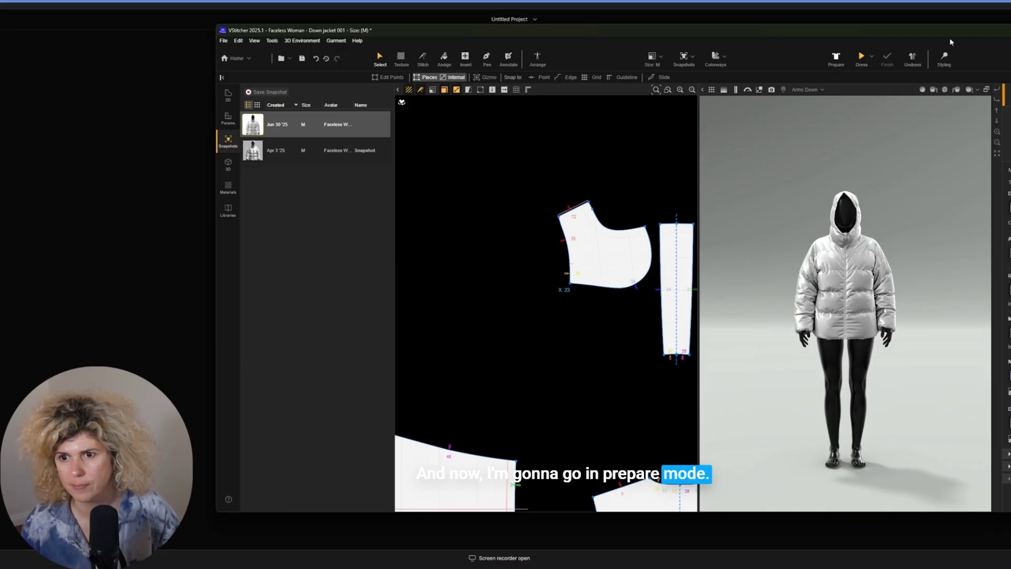
# Put the jacket in prepare mode, select the front torso cluster and check its arrangement around the avatar from the side
pyautogui.click(839, 57)
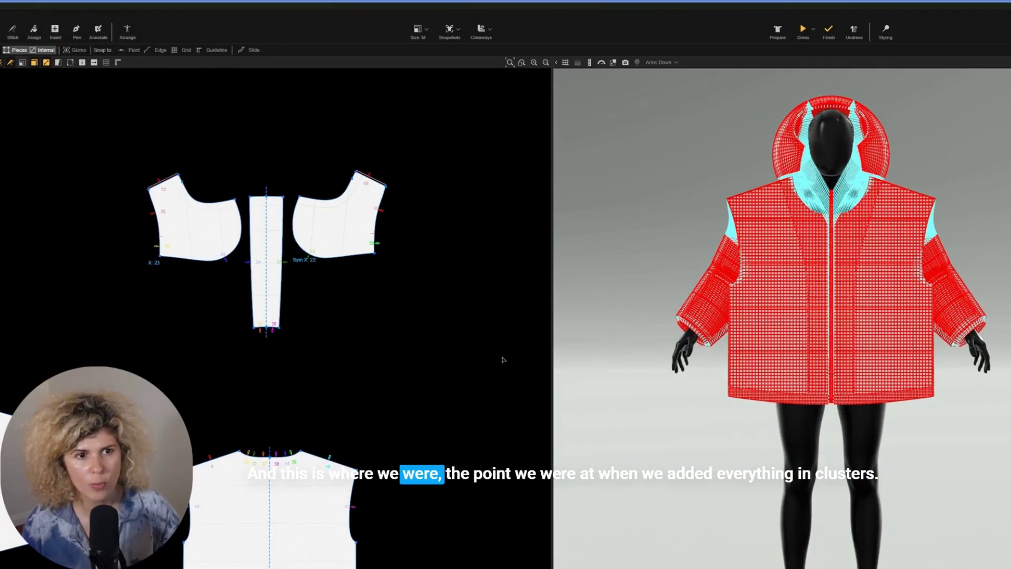
pyautogui.scroll(-3, 383, 356)
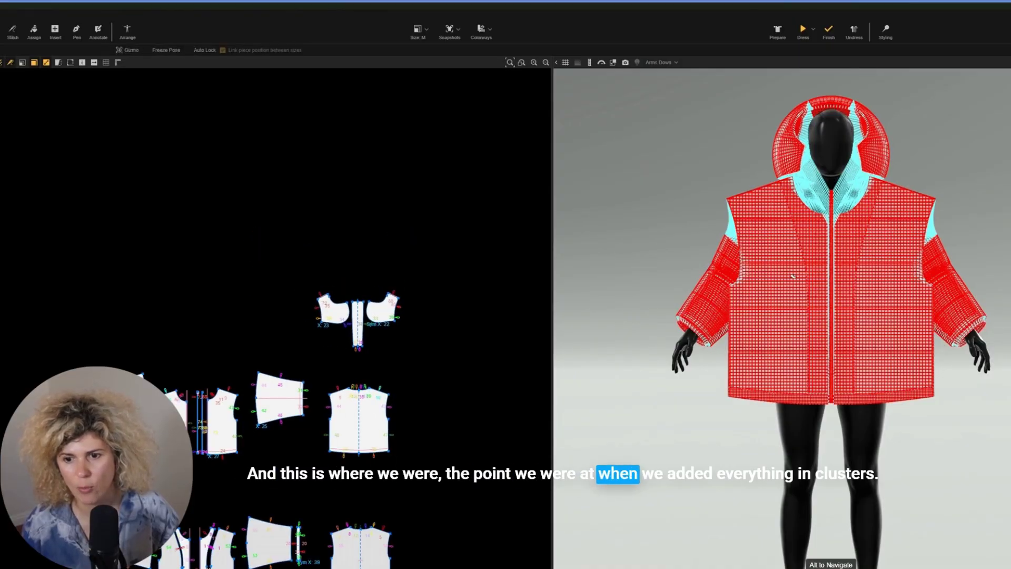
pyautogui.click(805, 272)
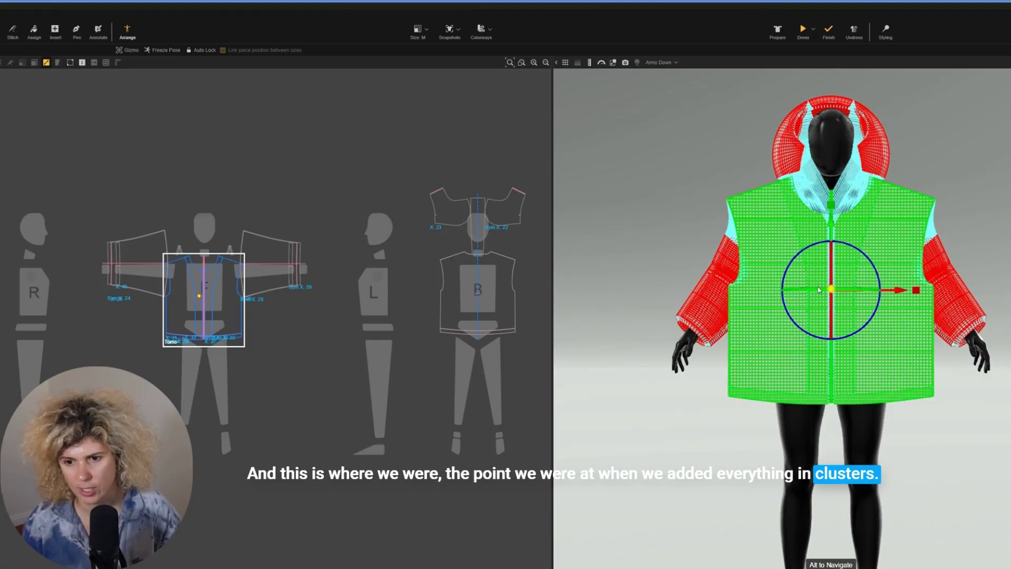
pyautogui.rightClick(692, 205)
pyautogui.moveTo(692, 205); pyautogui.dragTo(809, 268, button='right')
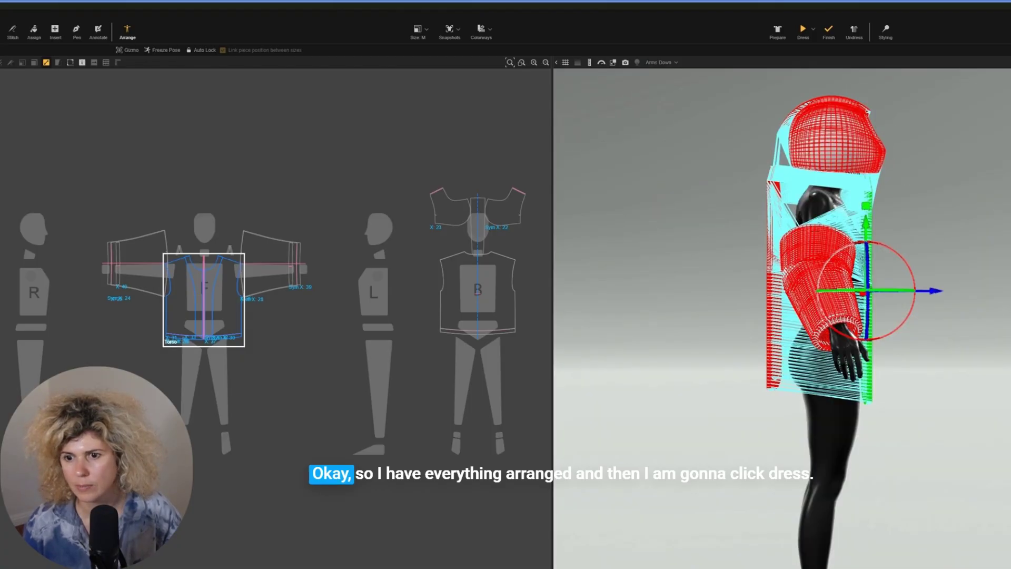